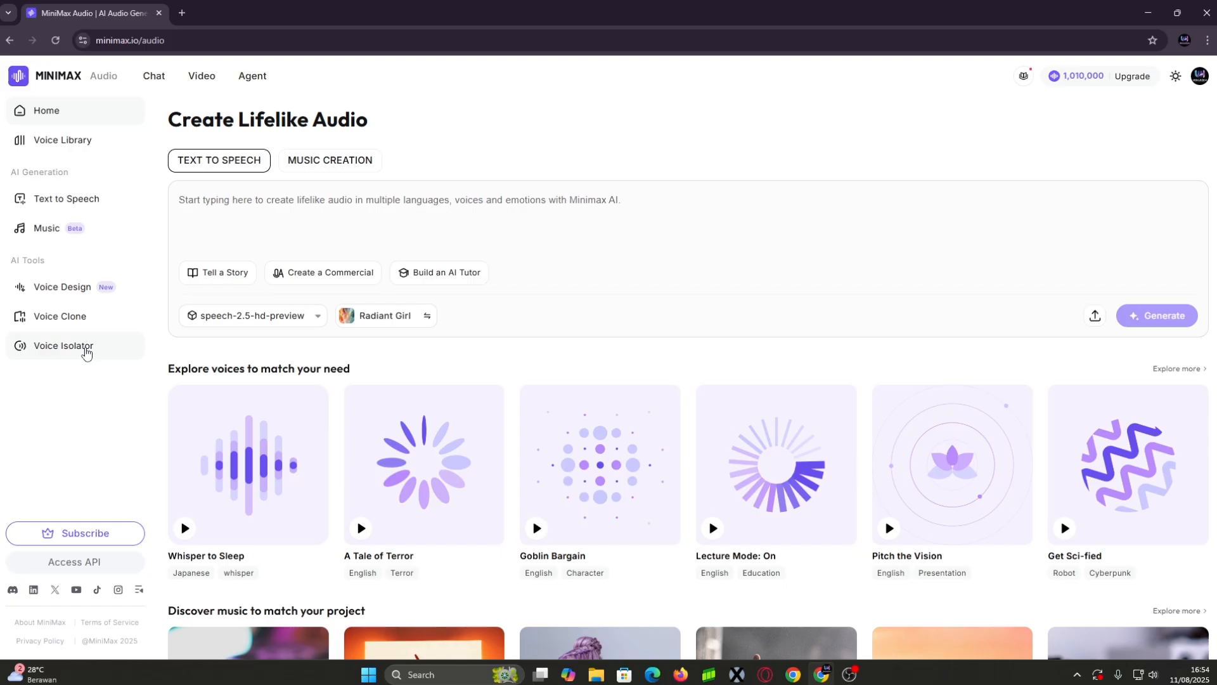
Open the Text to Speech tool and choose the speech-2.5-turbo-preview model.
left_click(88, 208)
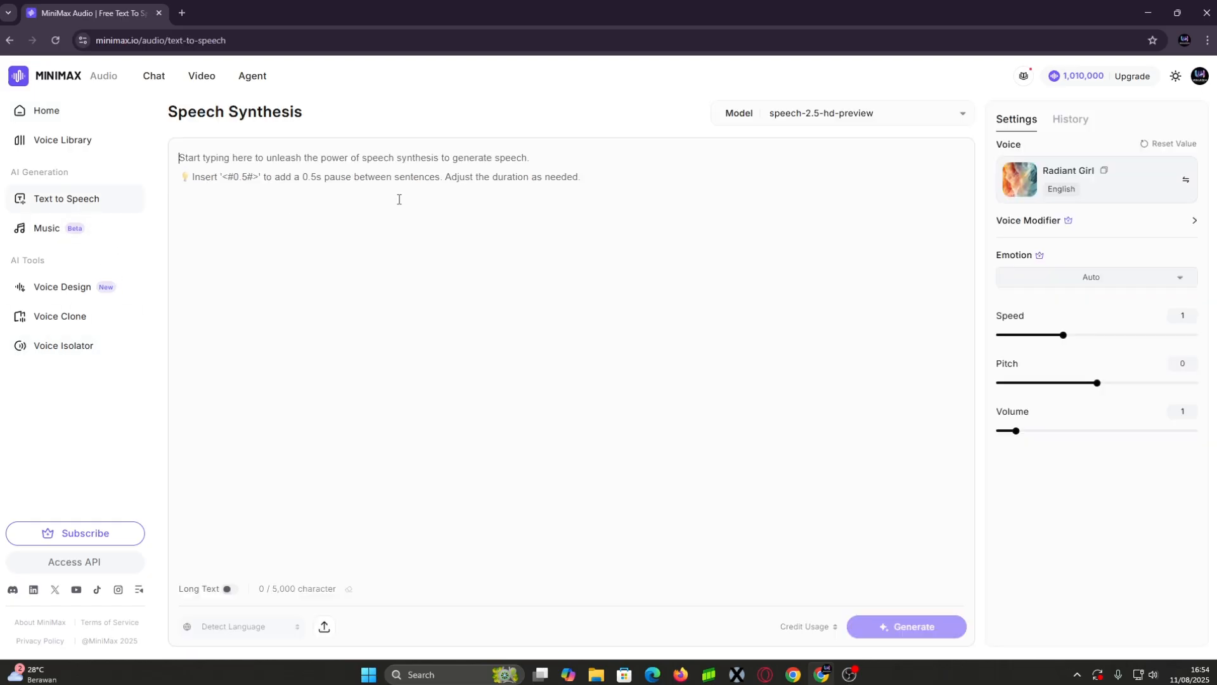
left_click(831, 126)
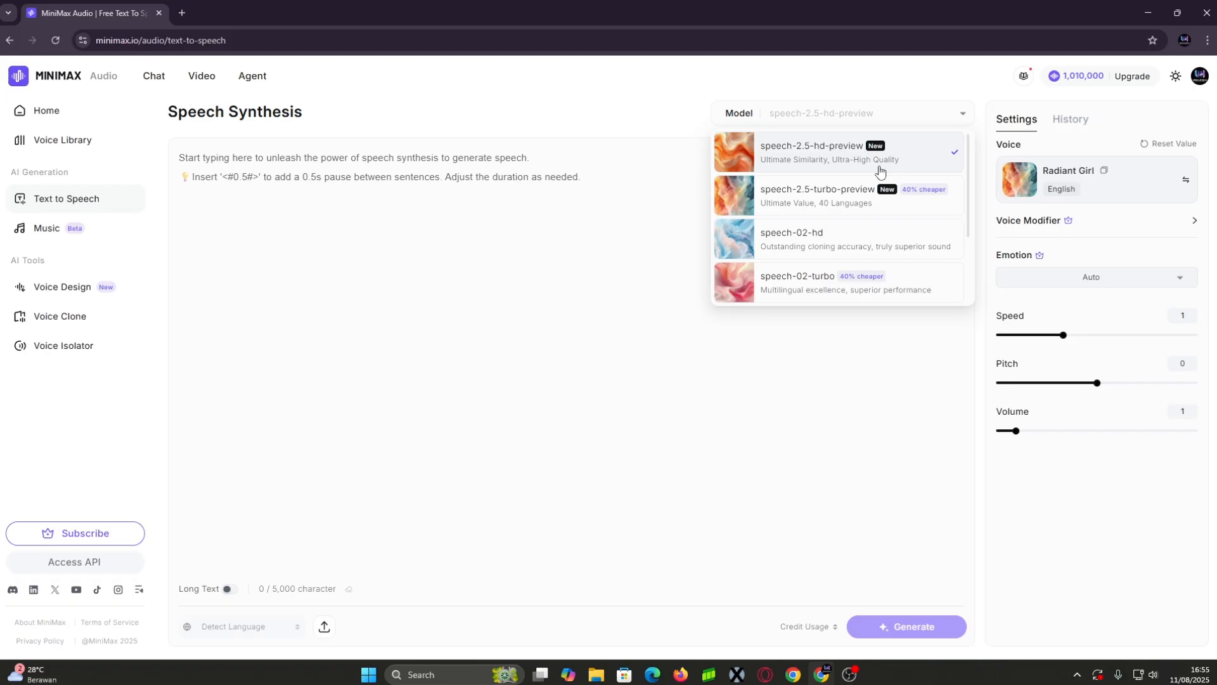
left_click(838, 203)
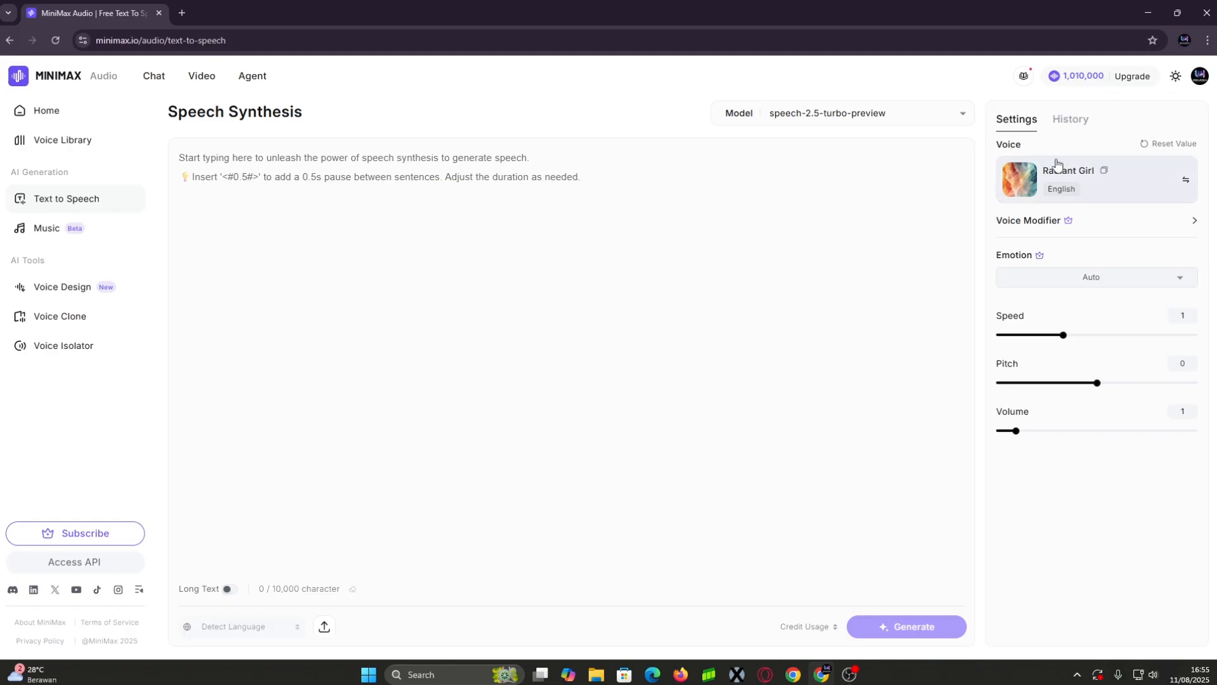
Open the voice selection library and filter the voices by the Indonesian language.
left_click(1136, 183)
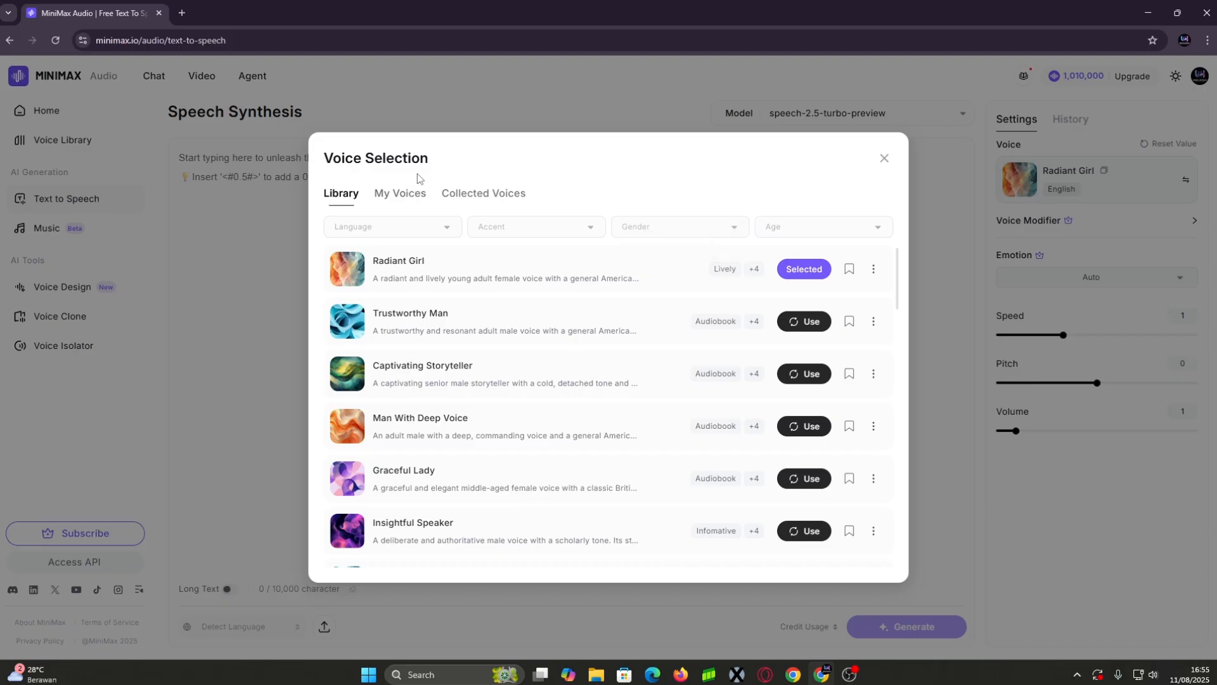
left_click(415, 230)
scroll(392, 307, "down", 2)
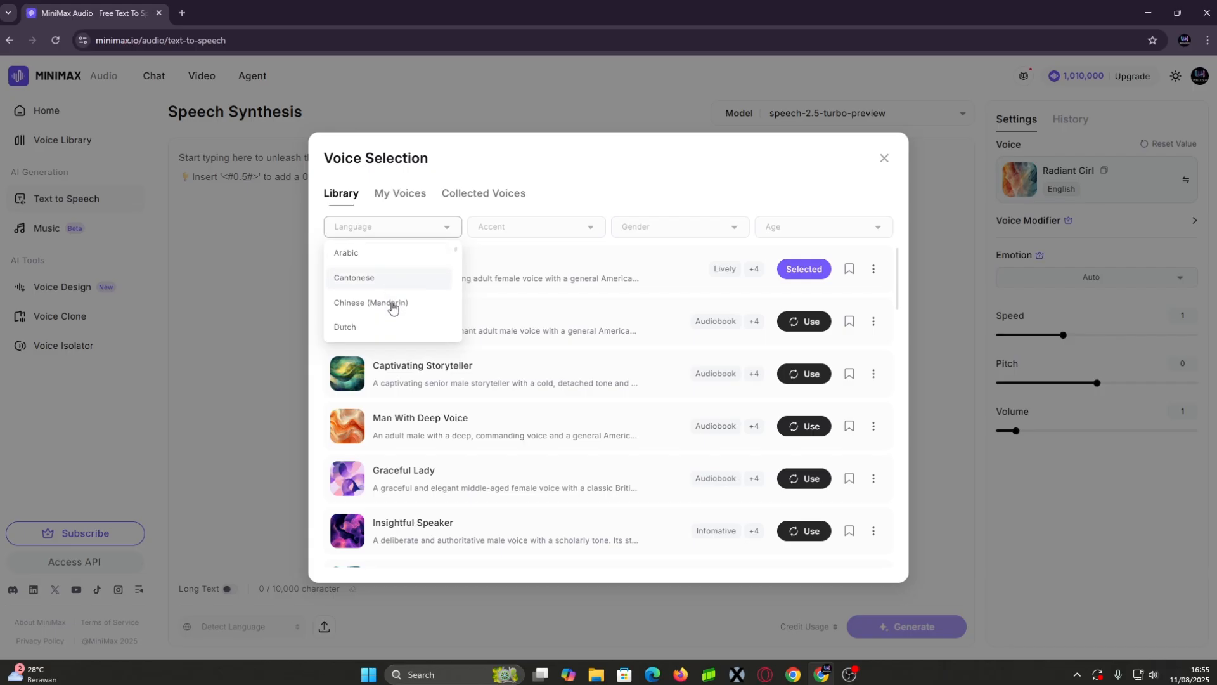
left_click(392, 306)
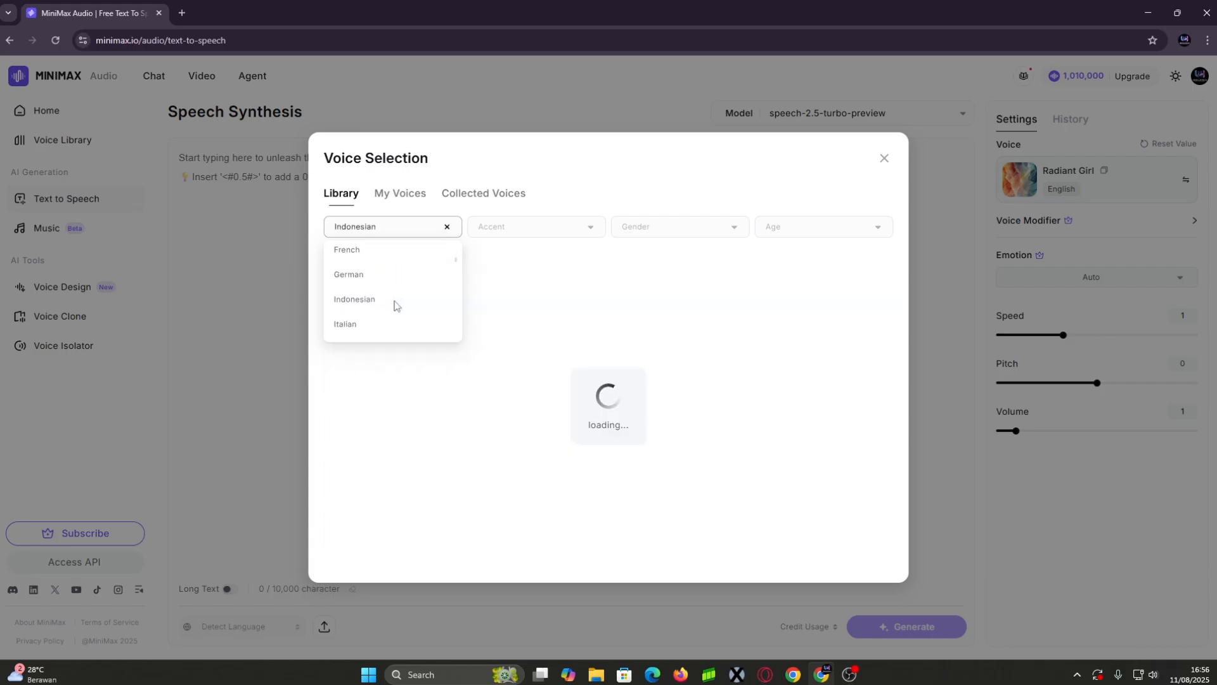
Listen to the previews of the Sweet Girl, Reserved Young Man and Determined Boy voices.
left_click(348, 269)
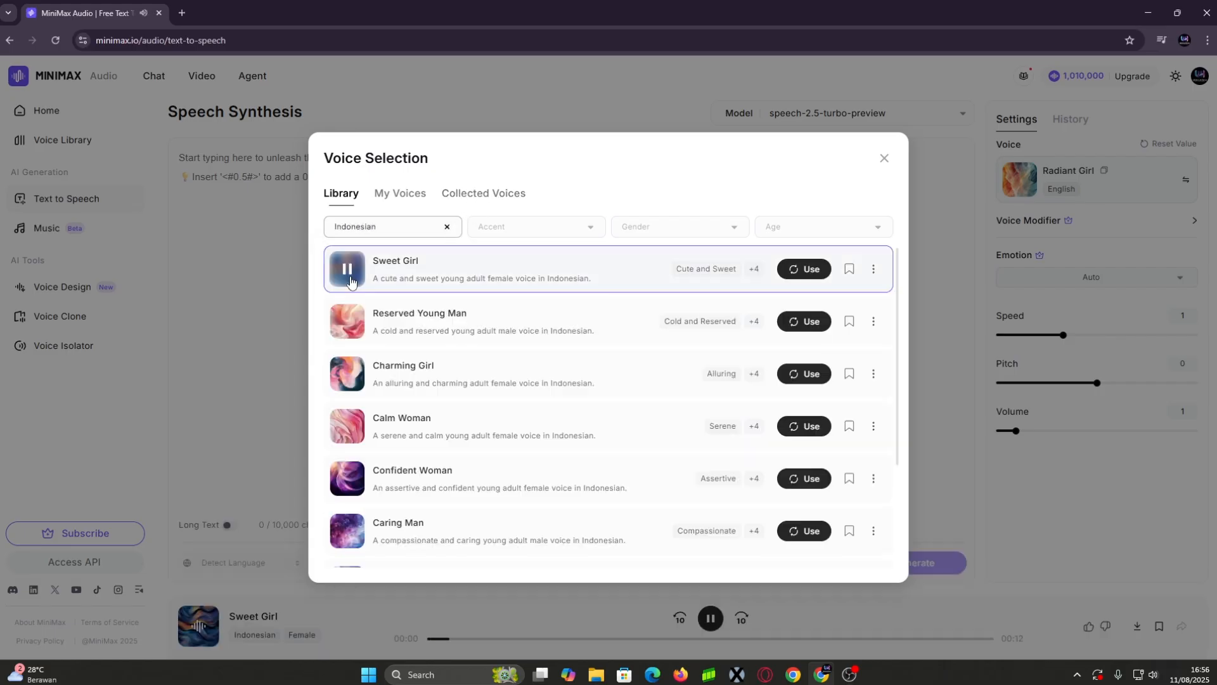
left_click(348, 321)
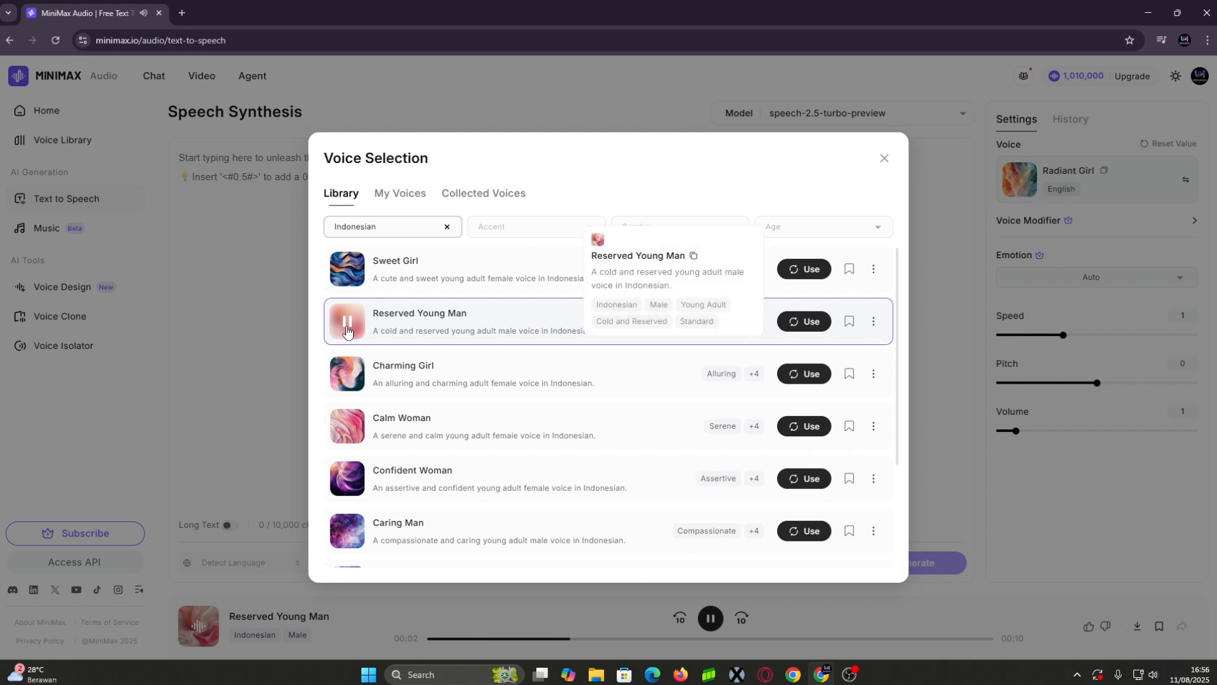
scroll(348, 444, "down", 2)
left_click(348, 491)
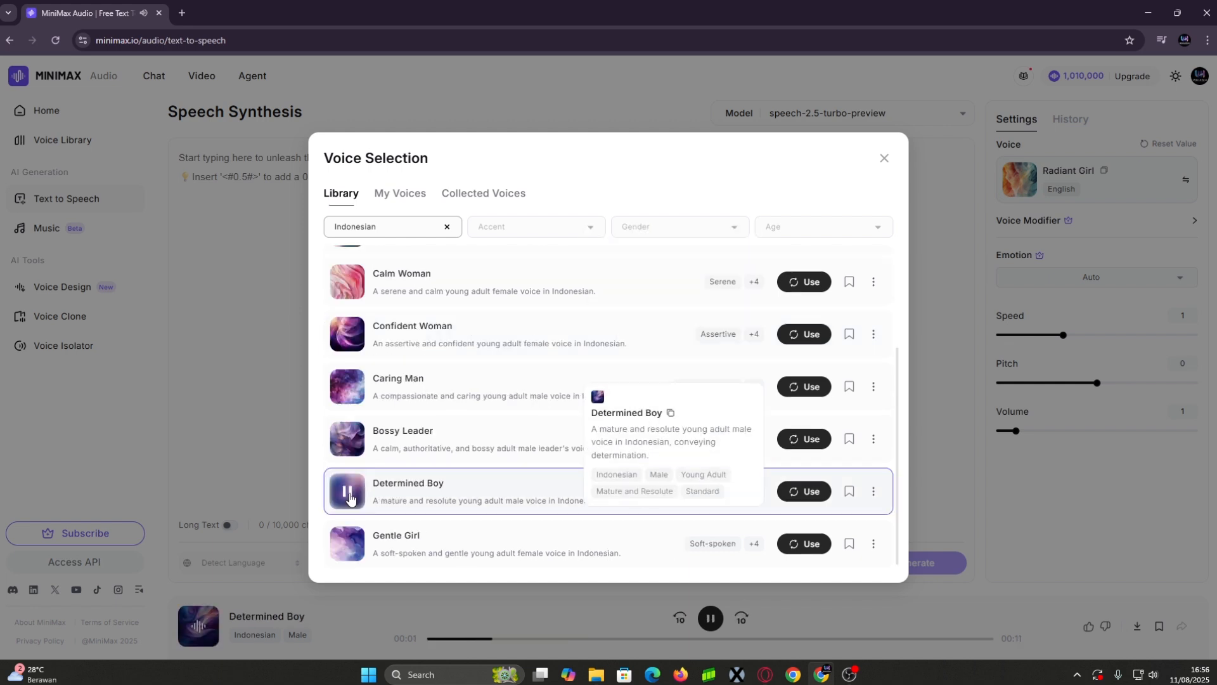
left_click(348, 493)
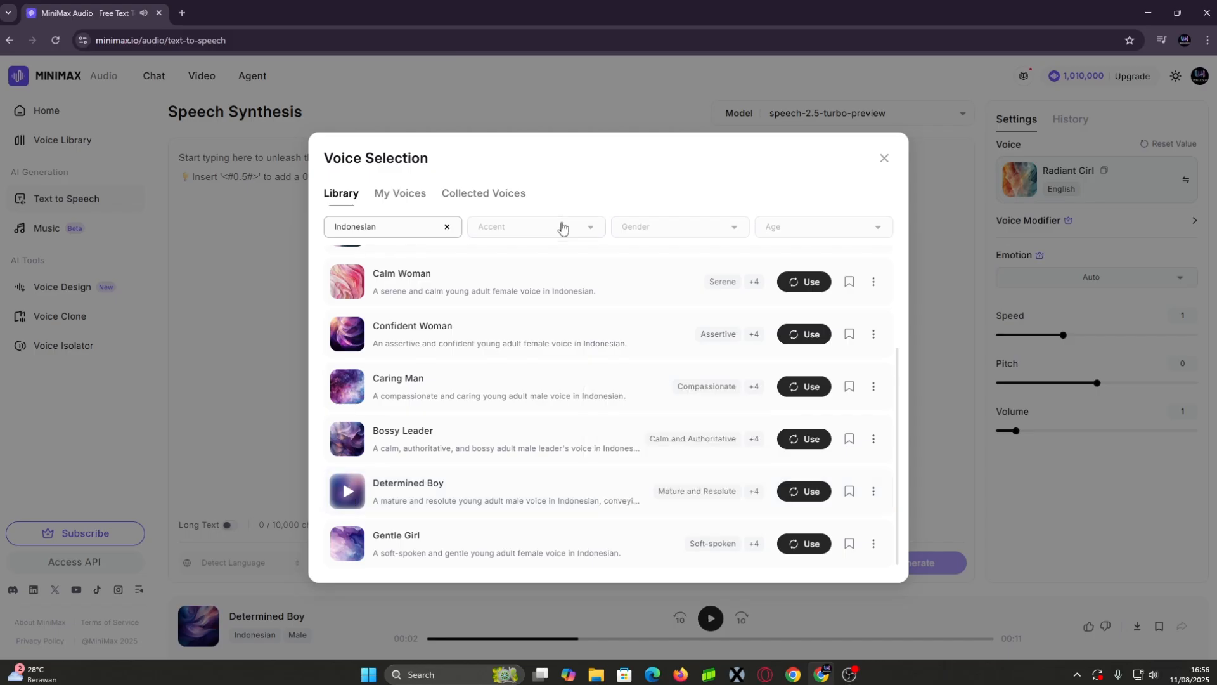
Check the accent options for Indonesian voices and switch the library's language filter to English.
left_click(561, 226)
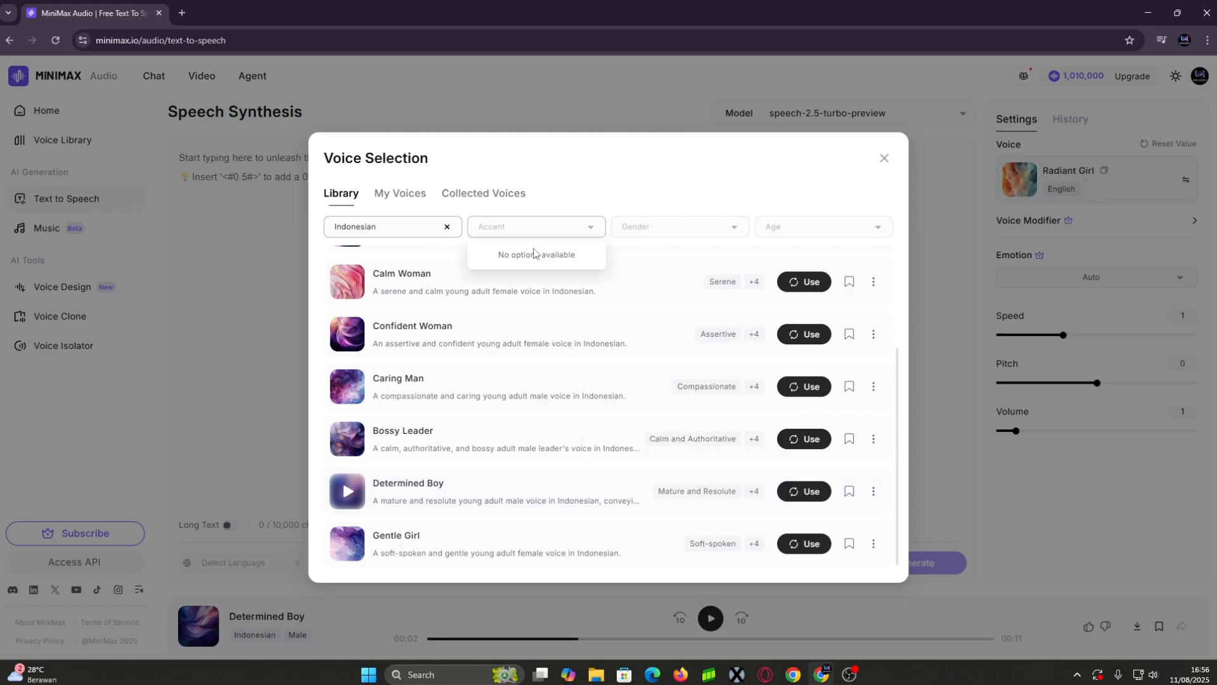
left_click(447, 227)
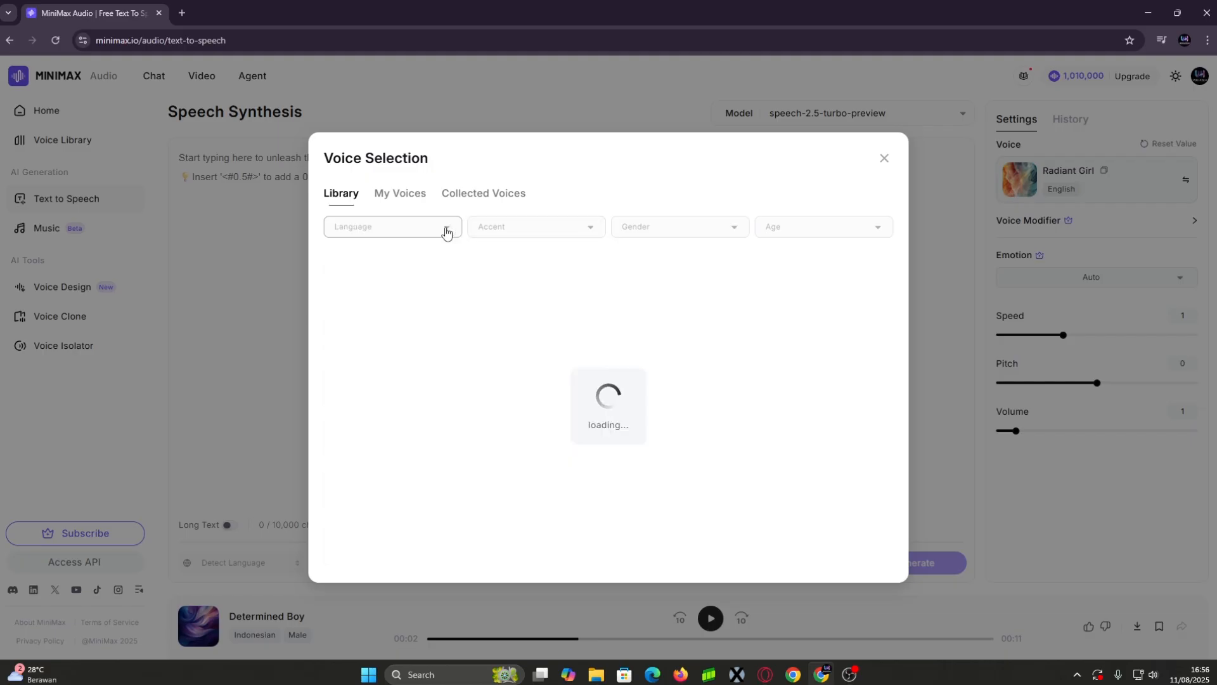
left_click(439, 230)
scroll(402, 299, "up", 2)
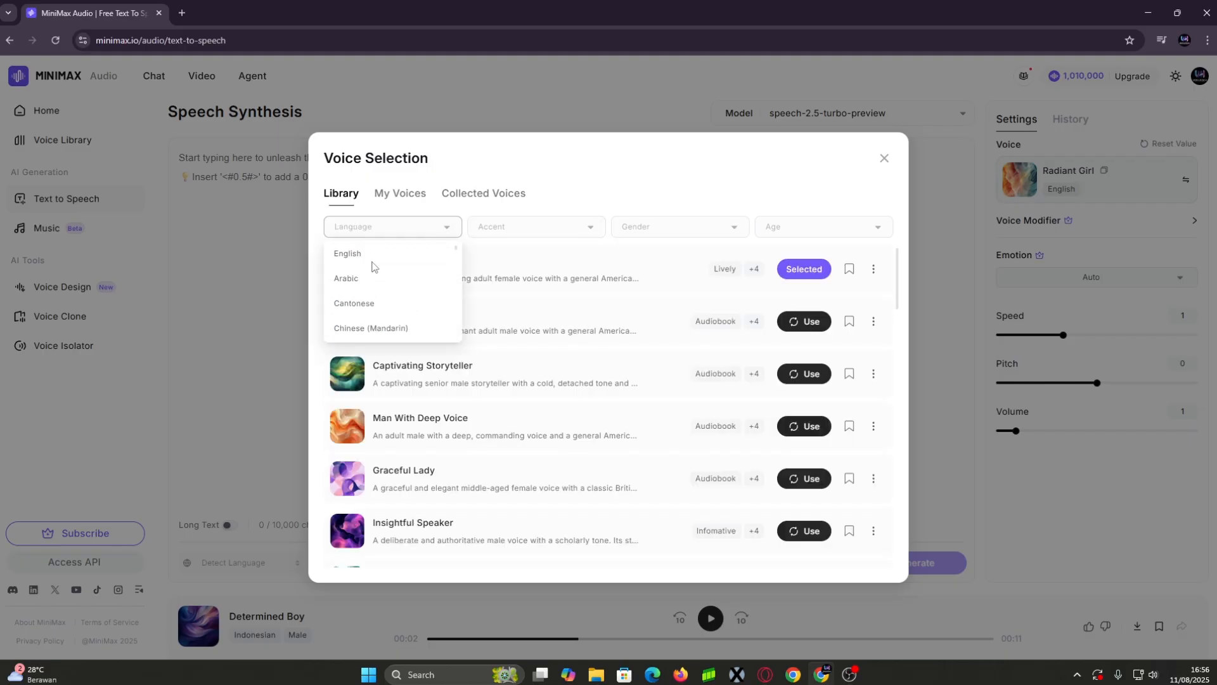
left_click(371, 254)
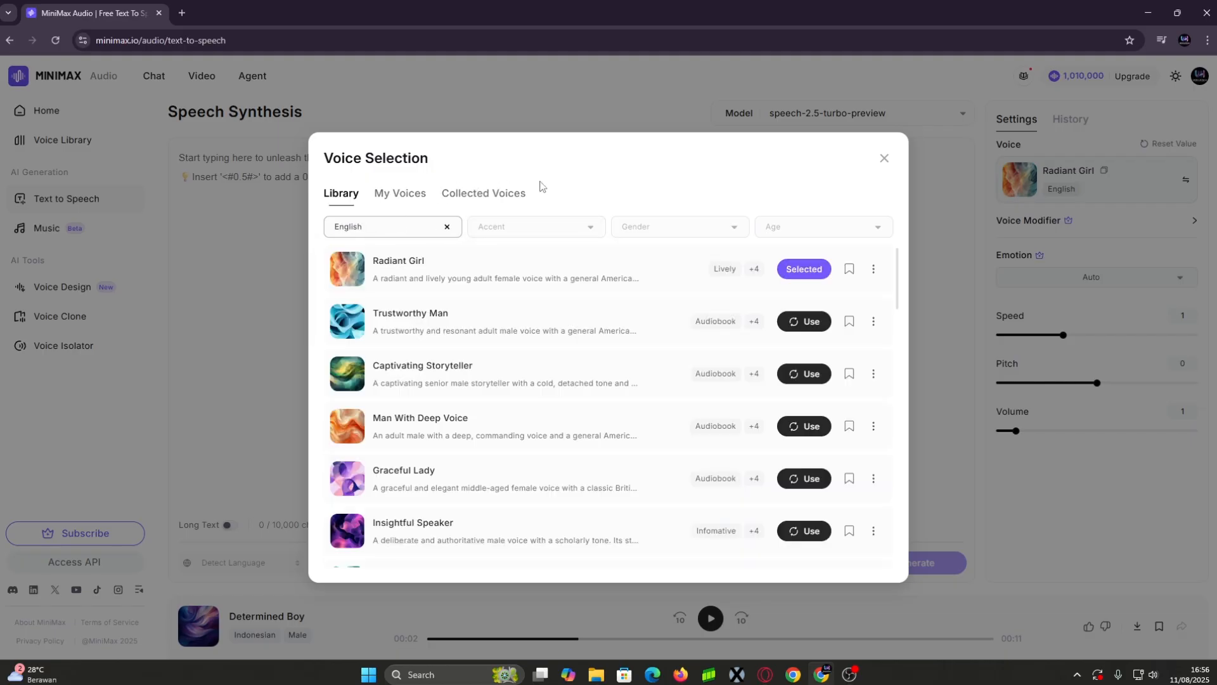
Examine the gender and age filter options in the voice library without choosing any.
left_click(636, 234)
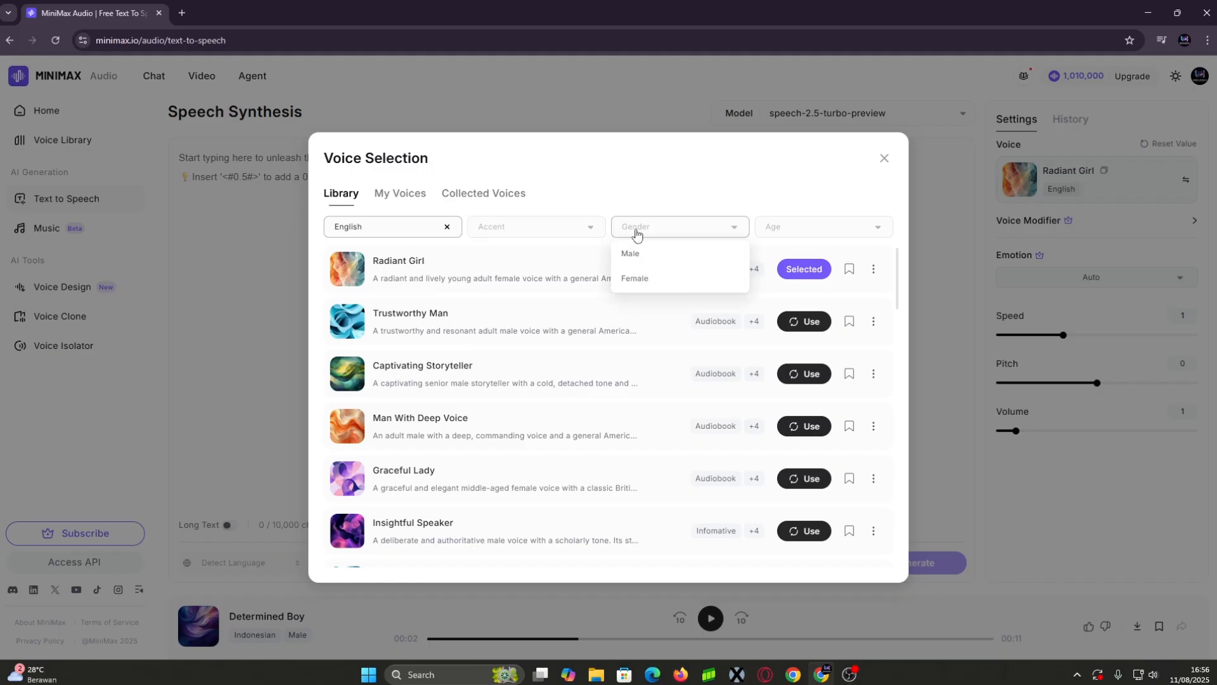
left_click(815, 236)
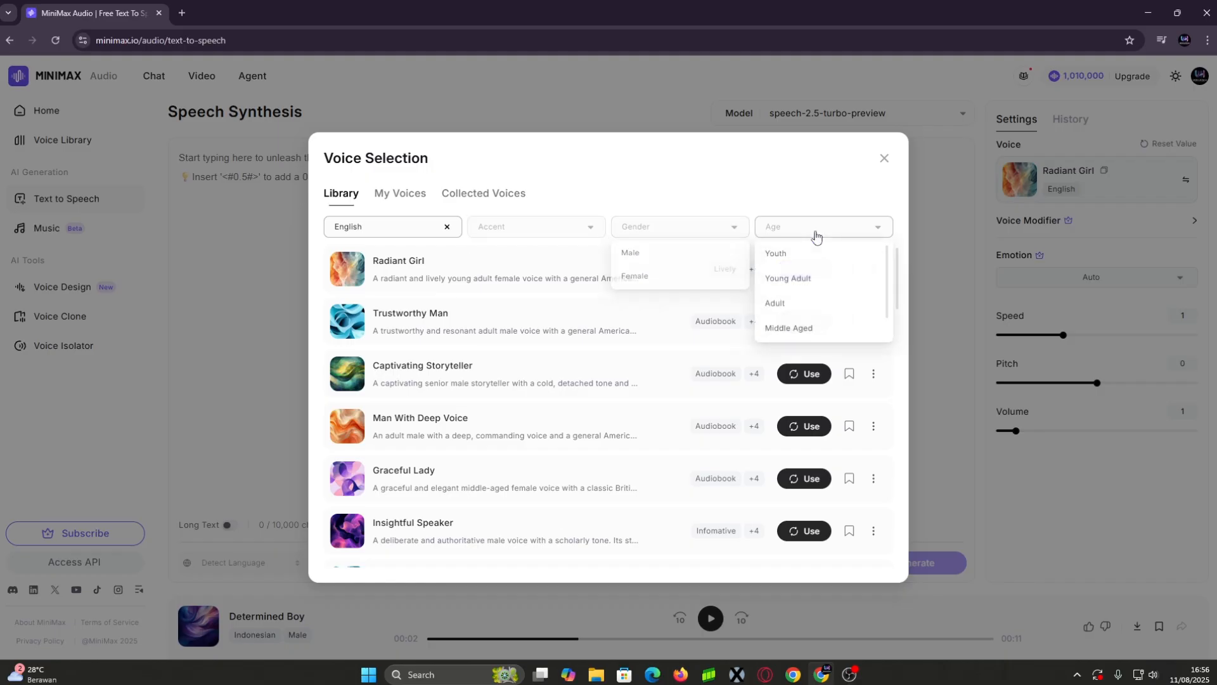
left_click(810, 177)
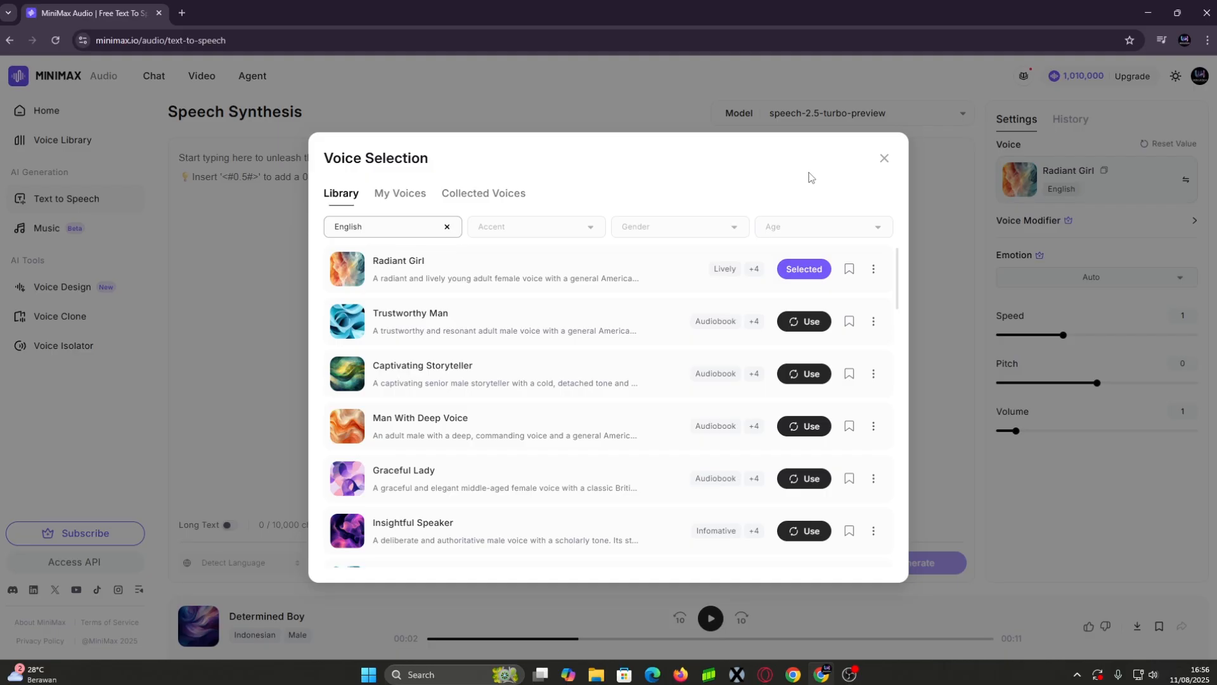
mouse_move(348, 281)
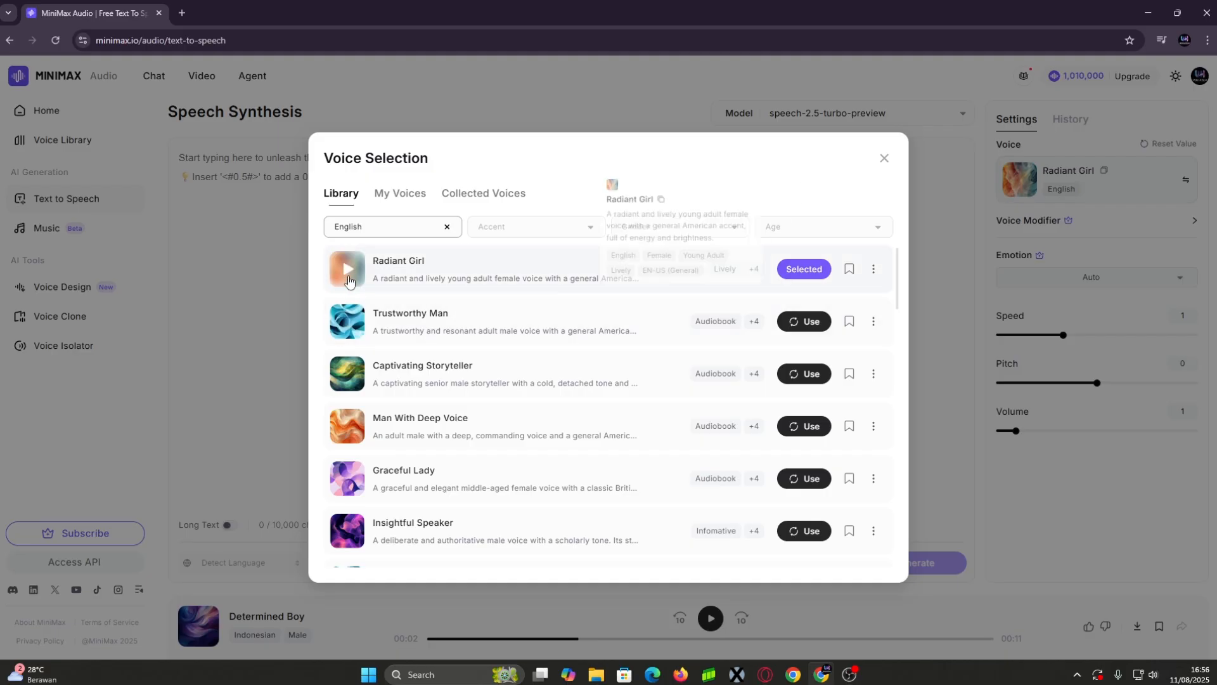
Filter the voice library by Indonesian and apply the Determined Boy voice.
left_click(398, 227)
scroll(397, 279, "down", 3)
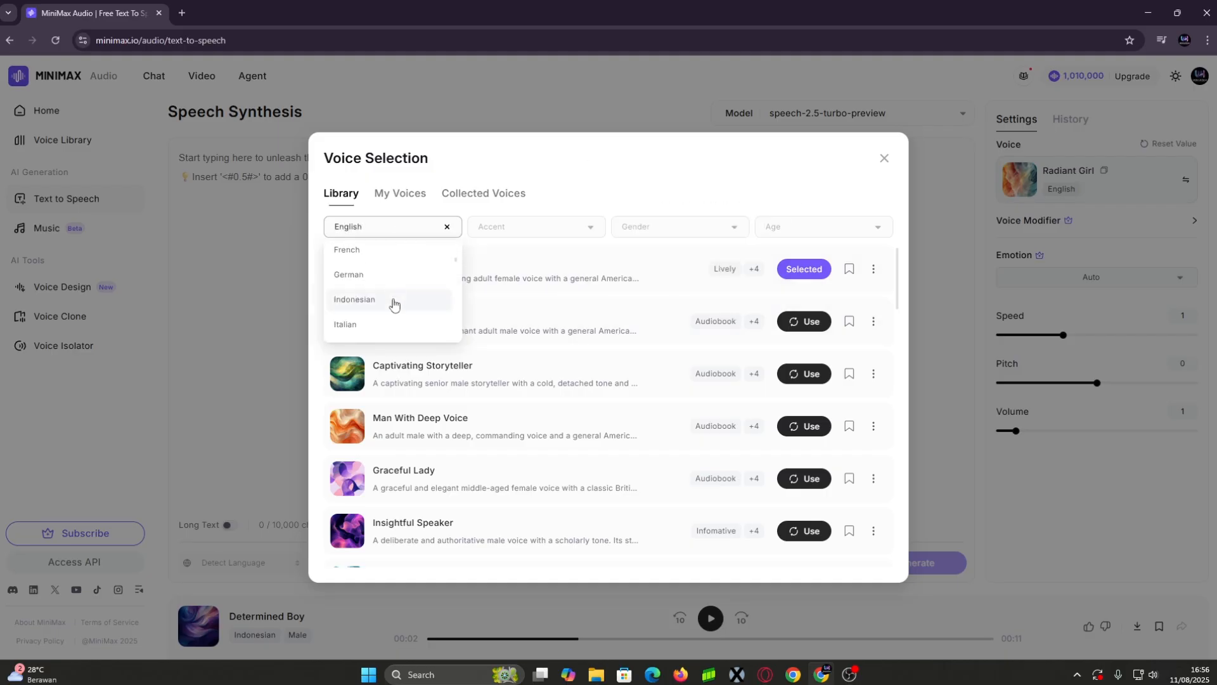
left_click(393, 304)
mouse_move(558, 496)
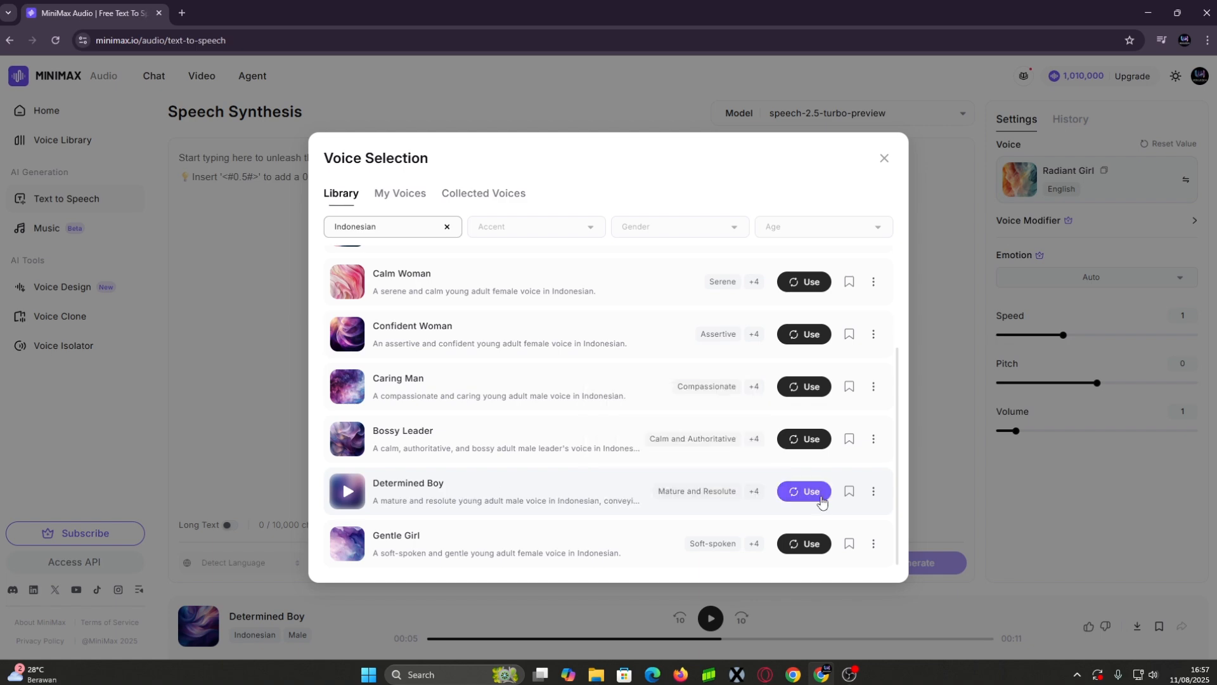
left_click(812, 492)
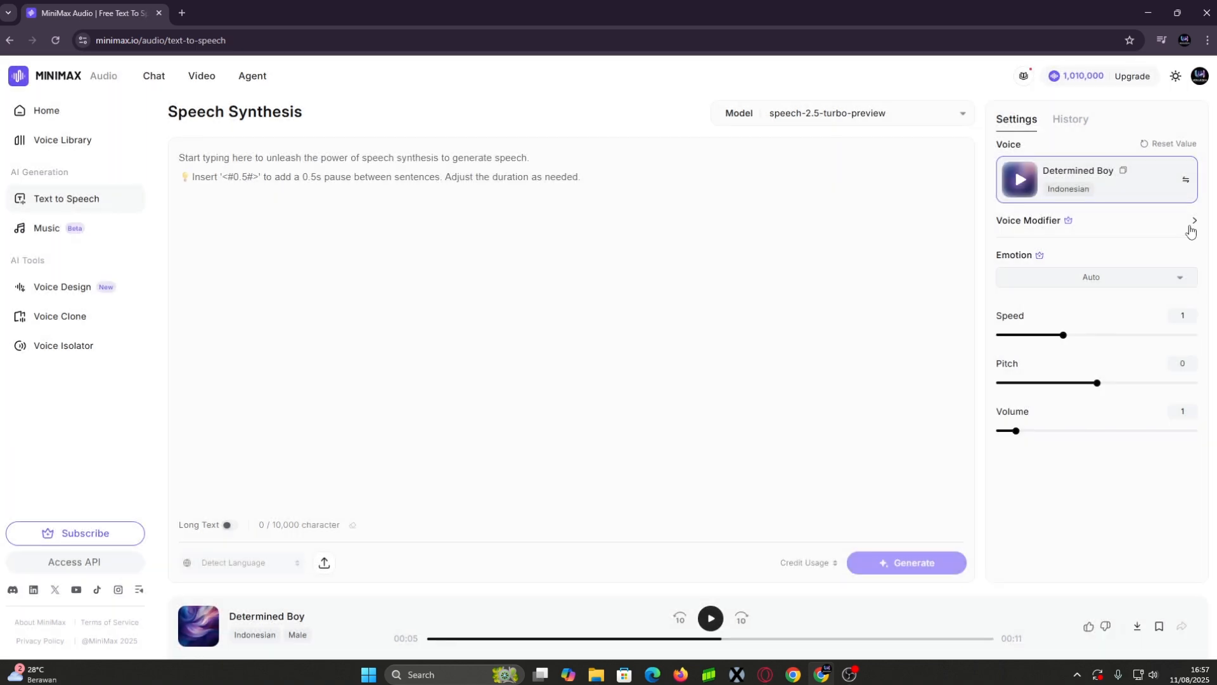
Look over the voice modifier options and set the speech emotion to Happy with the volume at 1.
left_click(1190, 230)
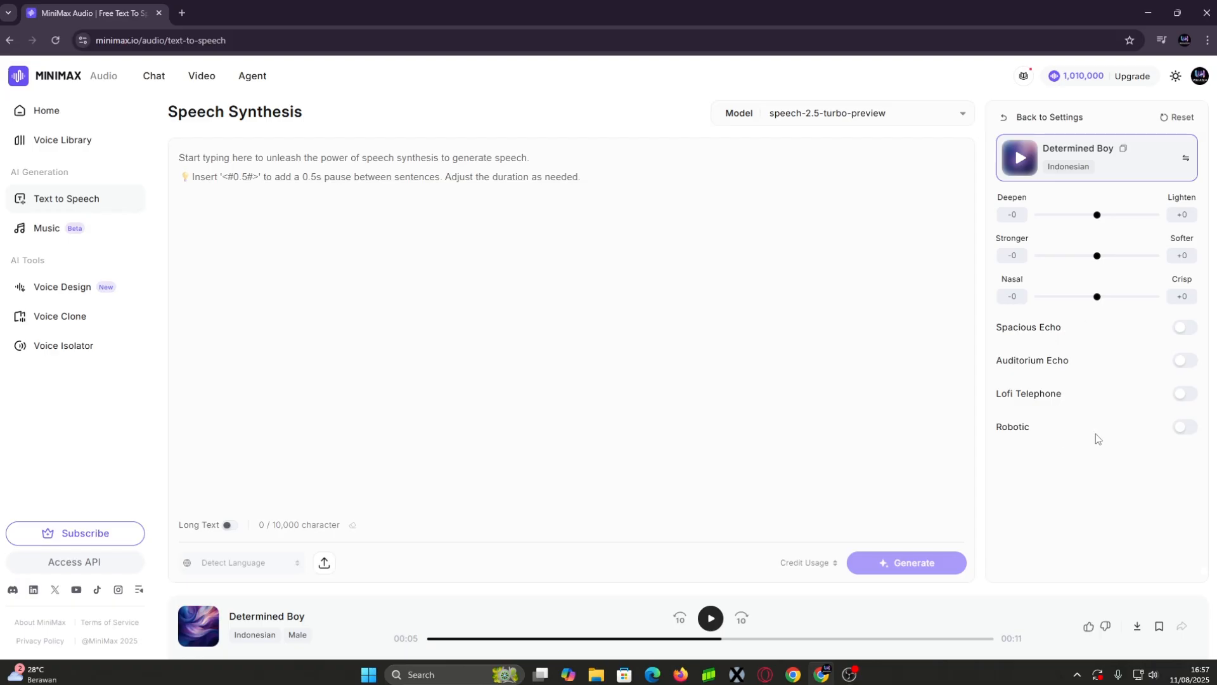
left_click(1177, 278)
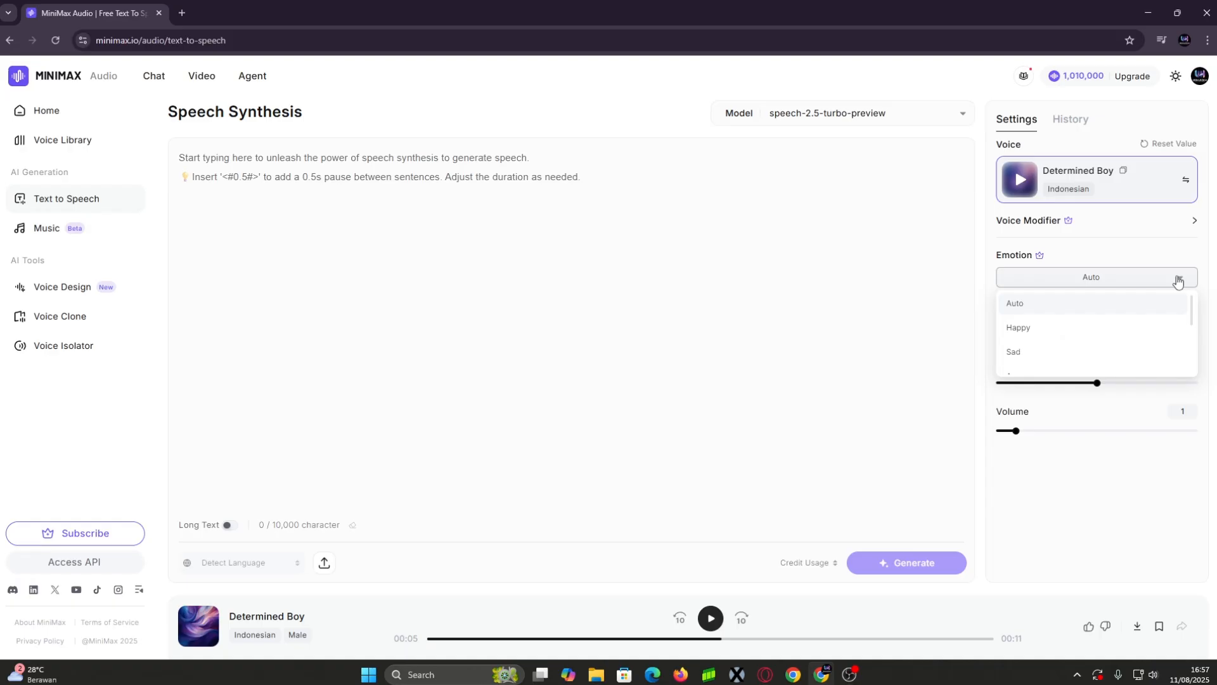
scroll(1071, 337, "down", 3)
scroll(1071, 336, "up", 2)
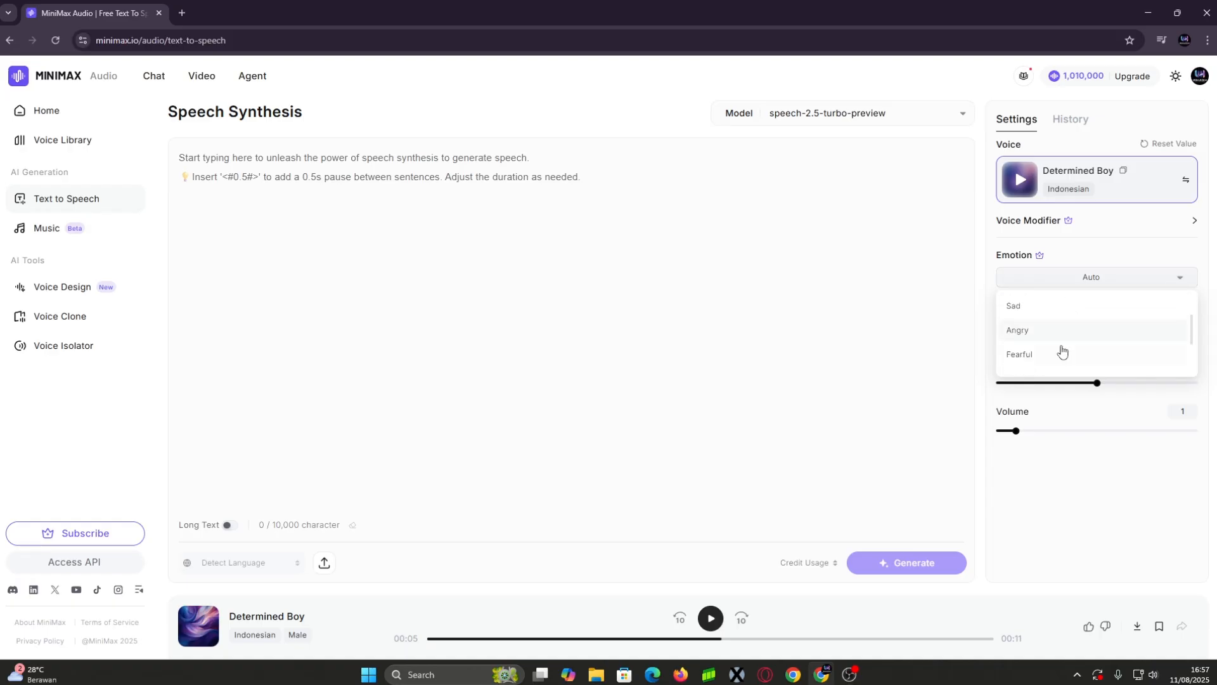
scroll(1062, 352, "down", 2)
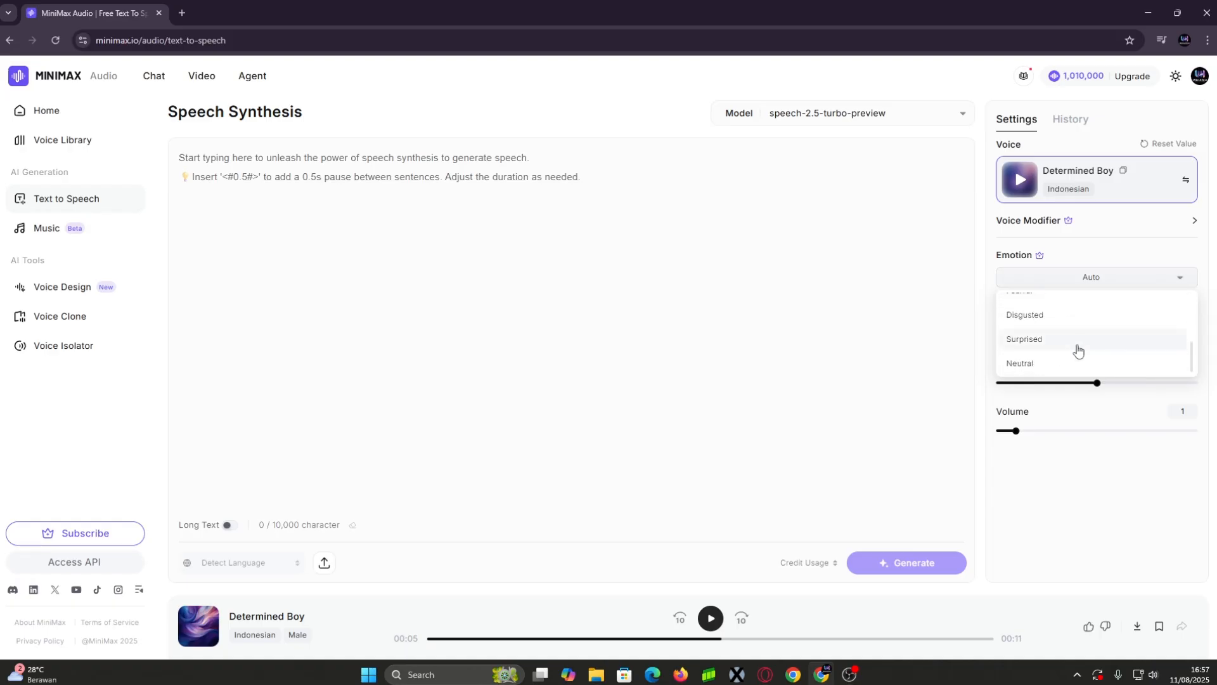
scroll(1077, 350, "up", 5)
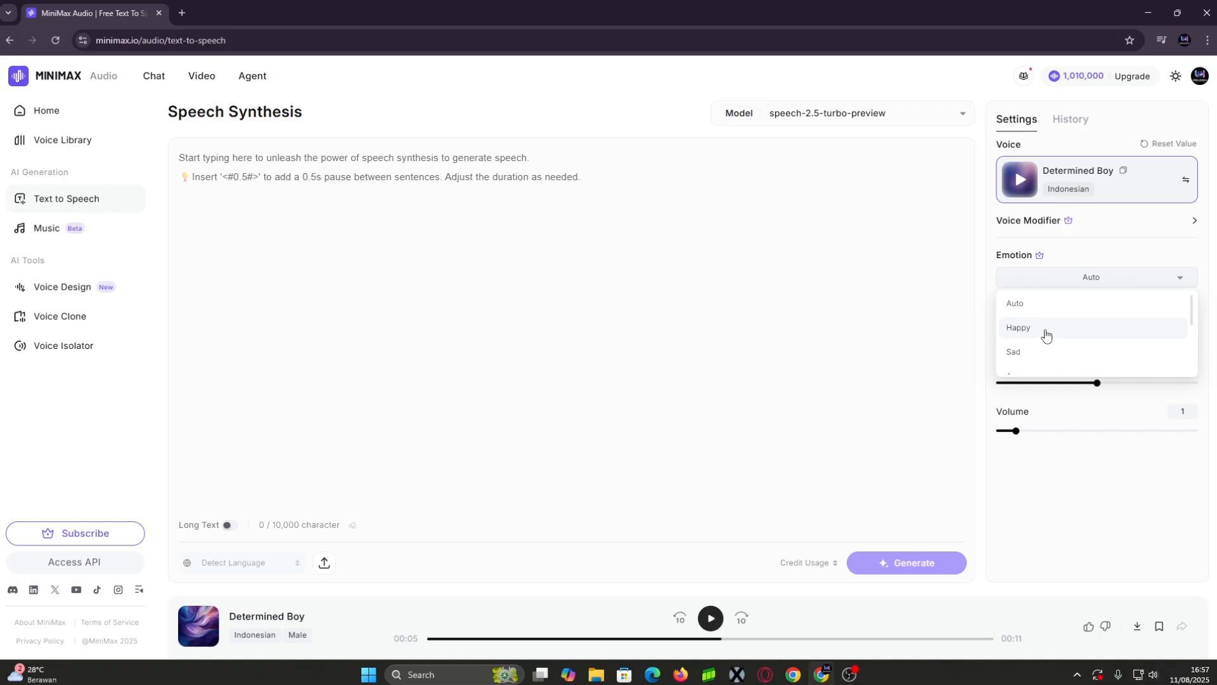
left_click(1046, 334)
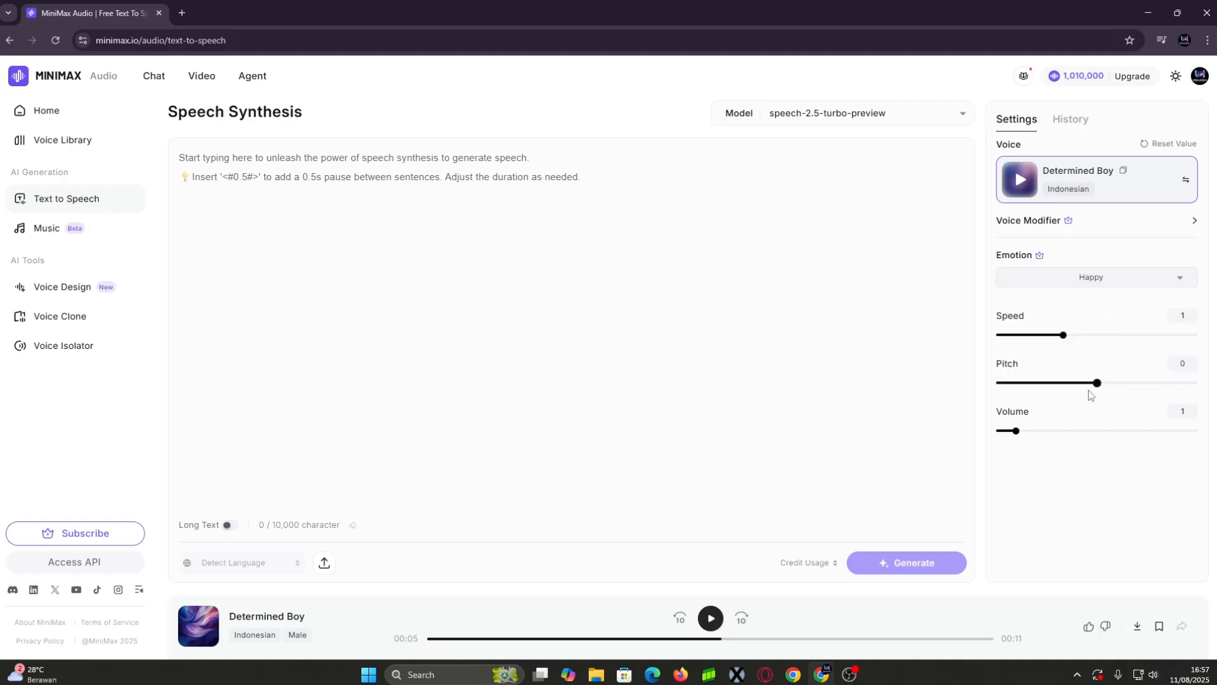
left_click(1013, 431)
left_click_drag(1014, 433, 1016, 431)
Paste the copied Indonesian paragraph starting "Indonesia, negeri yang kaya akan sumber daya alam" as the script, and generate and play its speech.
left_click(274, 237)
right_click(276, 175)
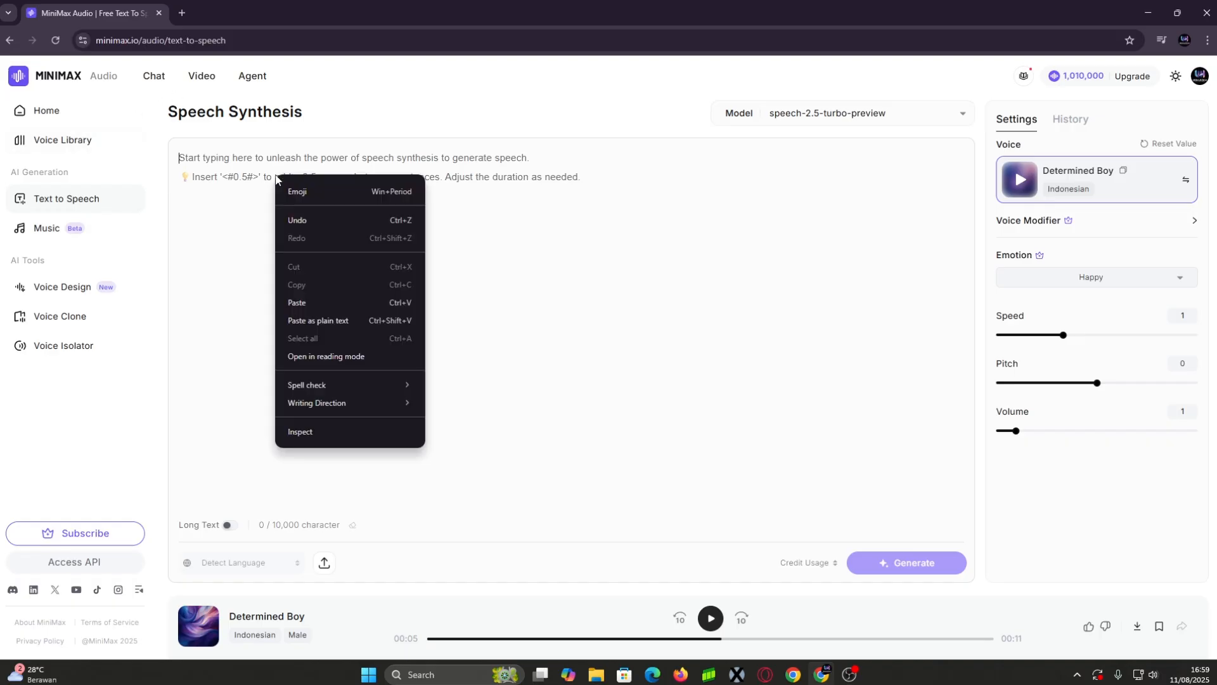
left_click(308, 307)
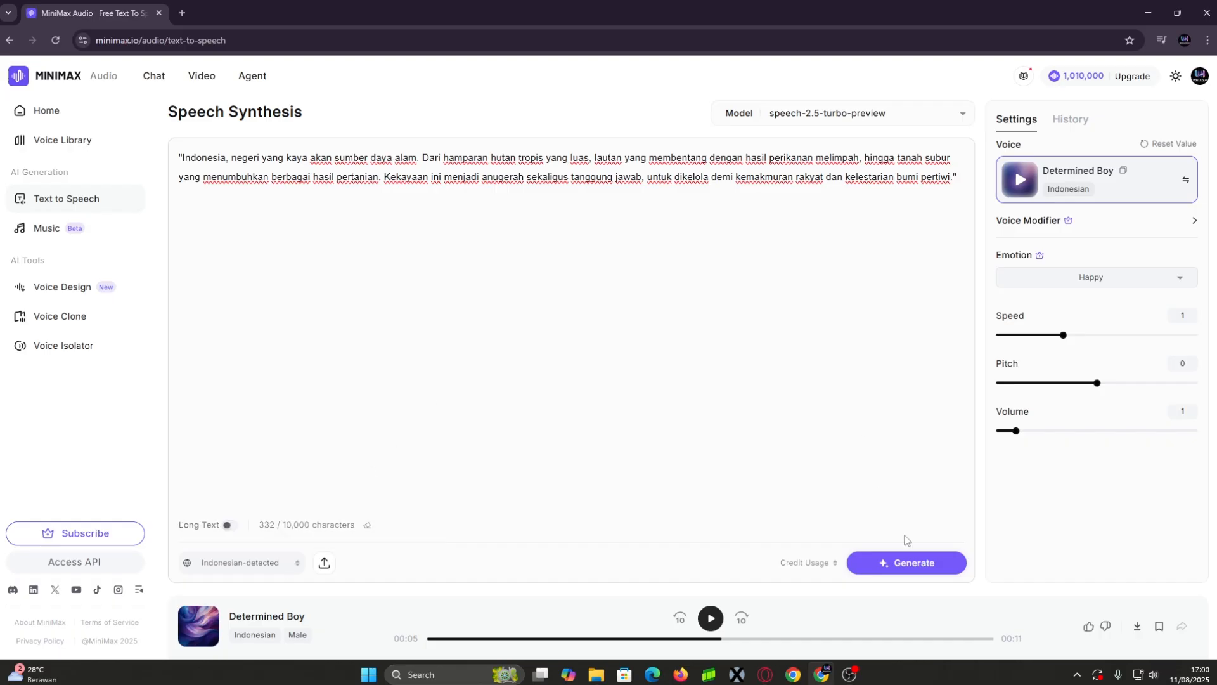
left_click(931, 570)
left_click(932, 571)
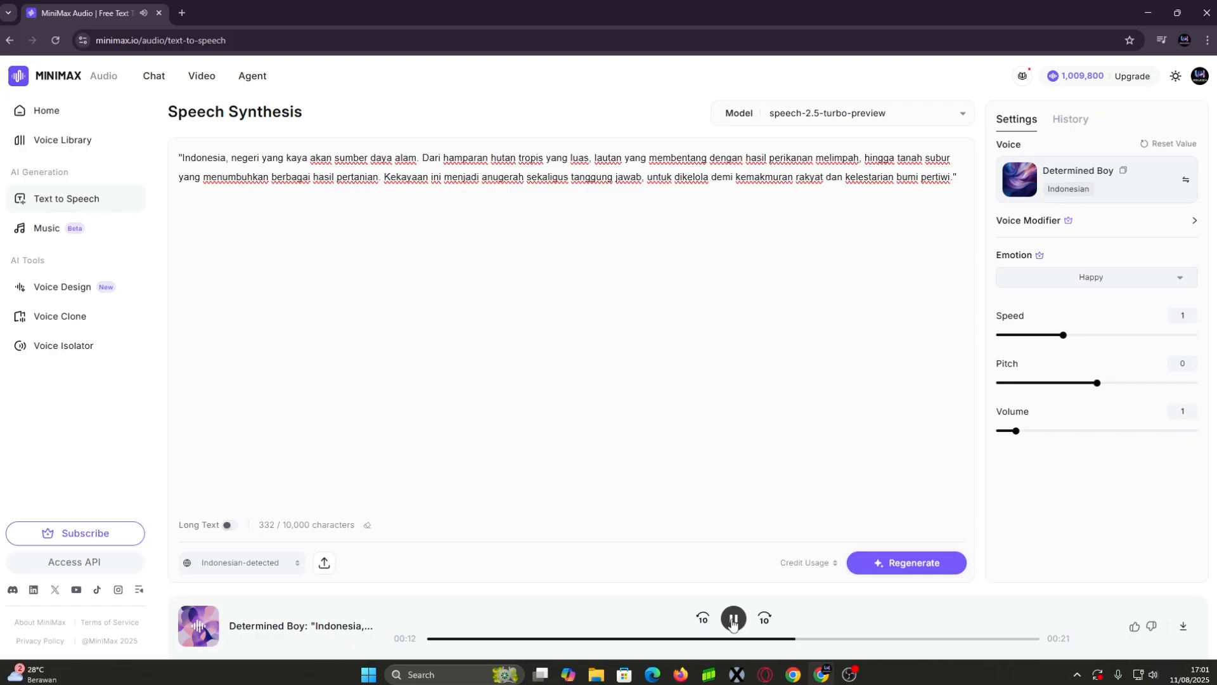
left_click(733, 620)
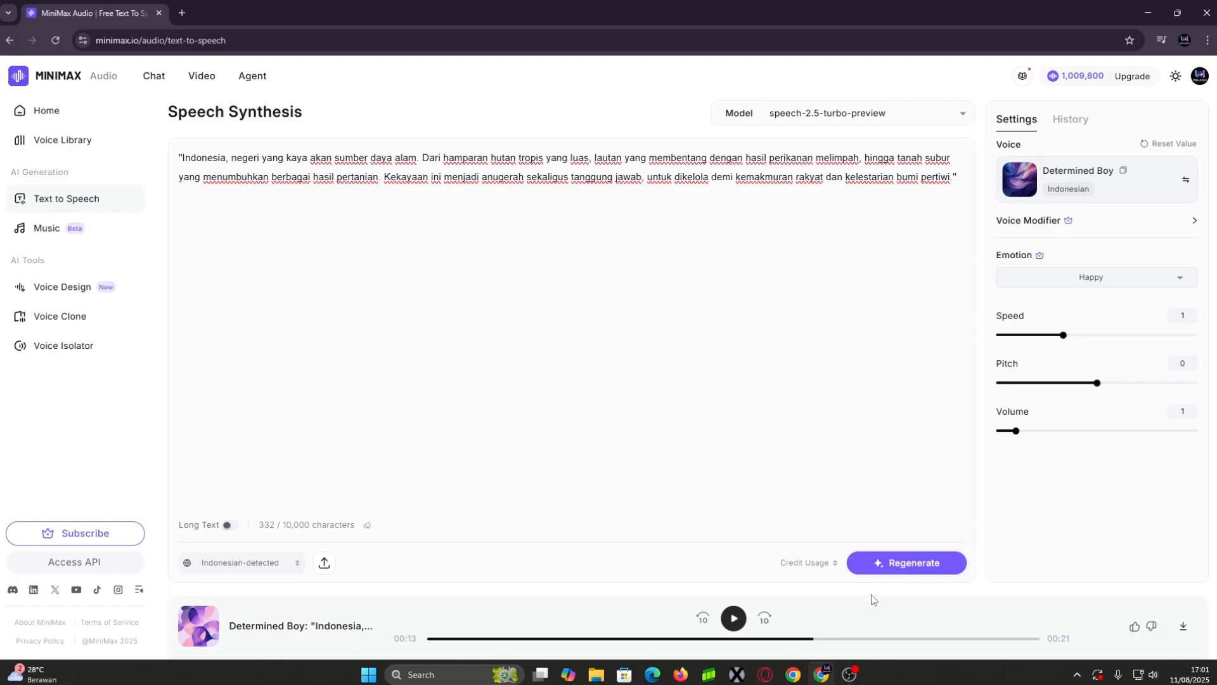
Remove the language filter to preview and apply the Captivating Storyteller voice, and generate the speech for the same script.
left_click(1135, 192)
left_click(447, 227)
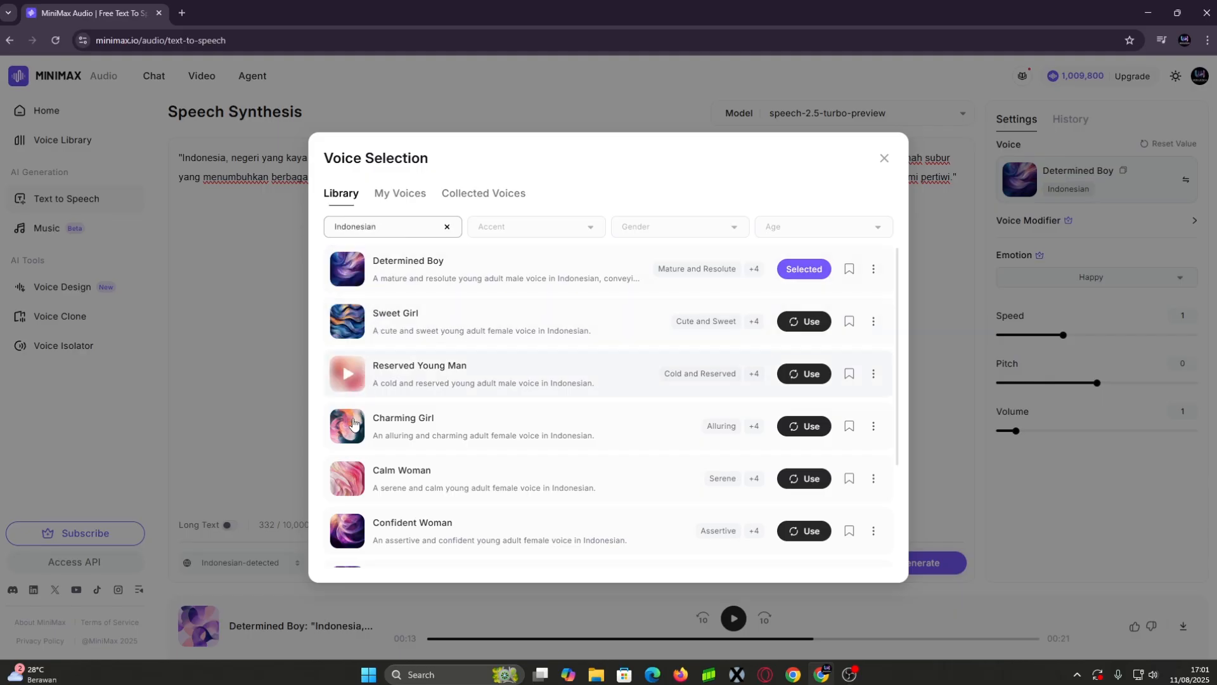
left_click(354, 376)
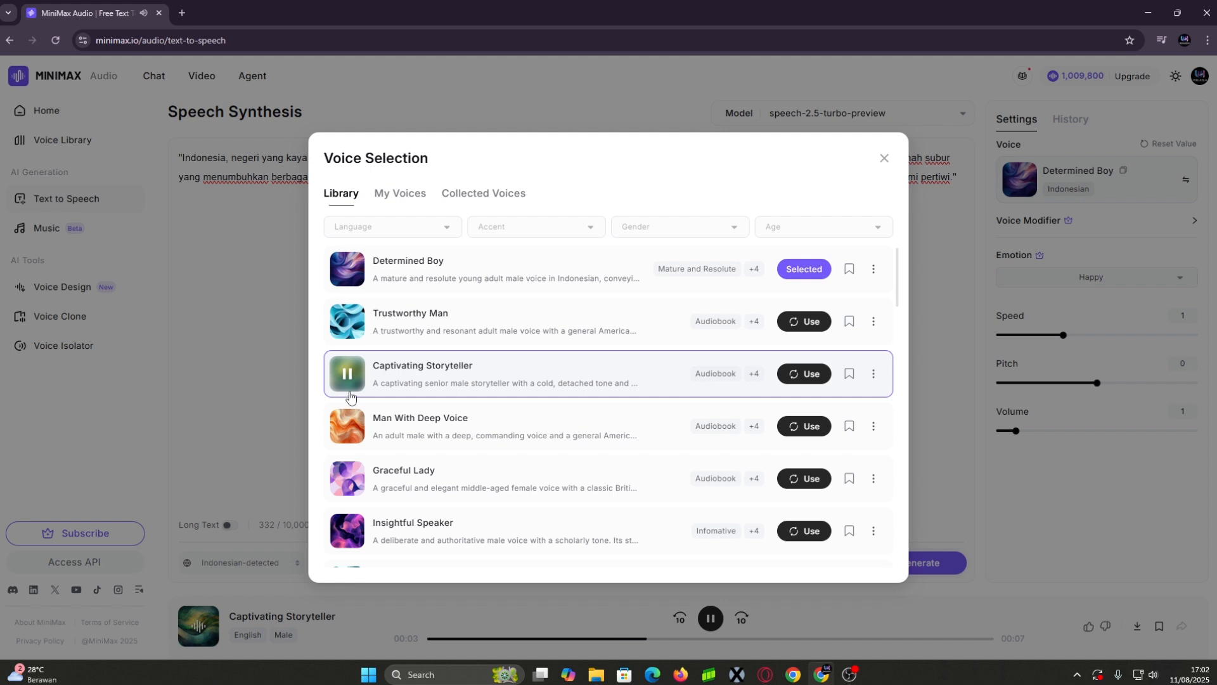
left_click(348, 381)
left_click(803, 375)
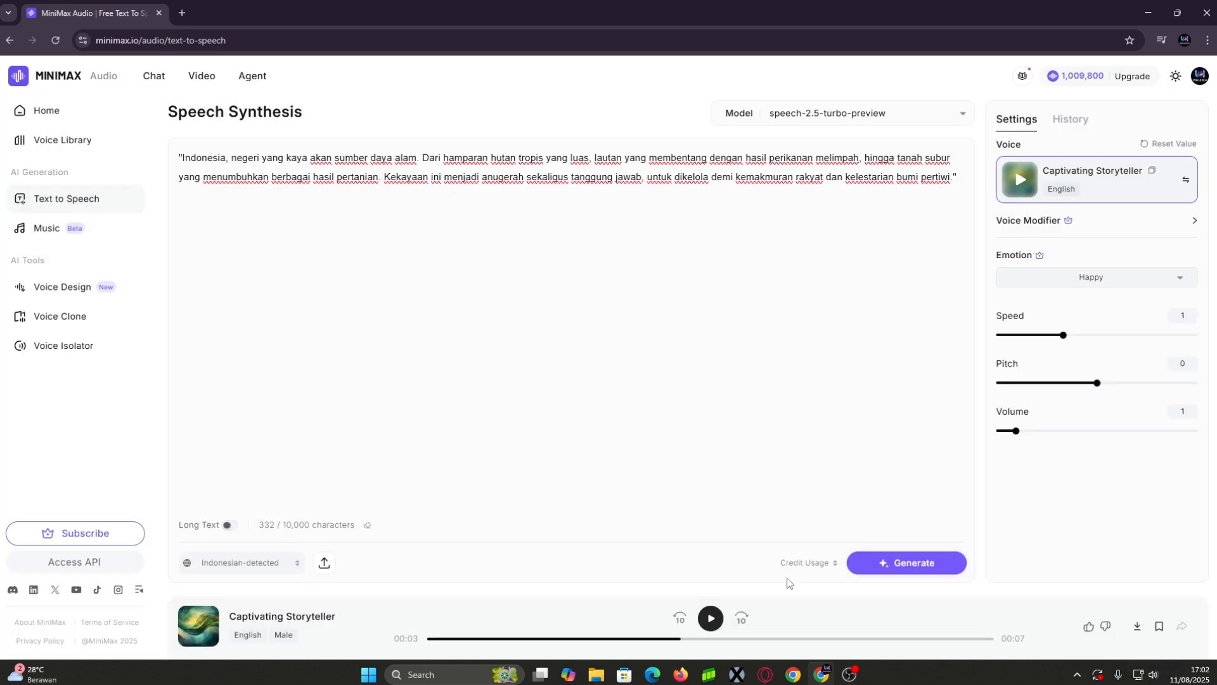
left_click(921, 572)
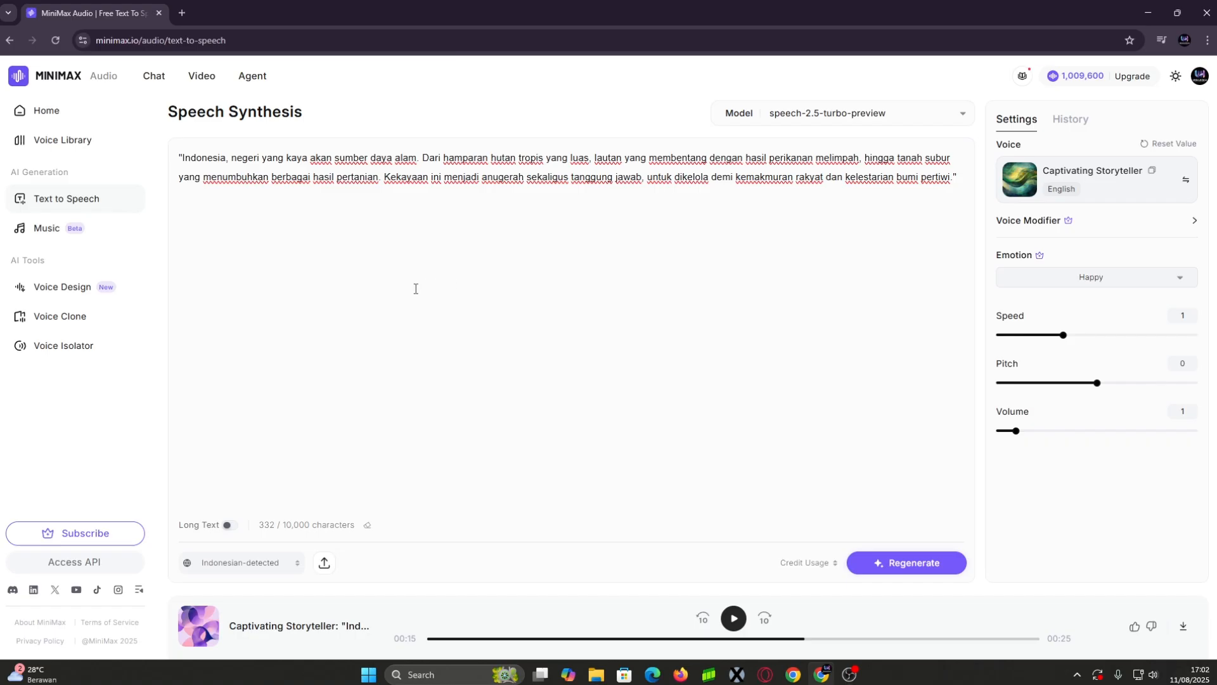
In Voice Design, paste the copied prompt starting "Use an elderly grandmother's voice, warm and gentle, with a slightly shaky tone".
left_click(64, 294)
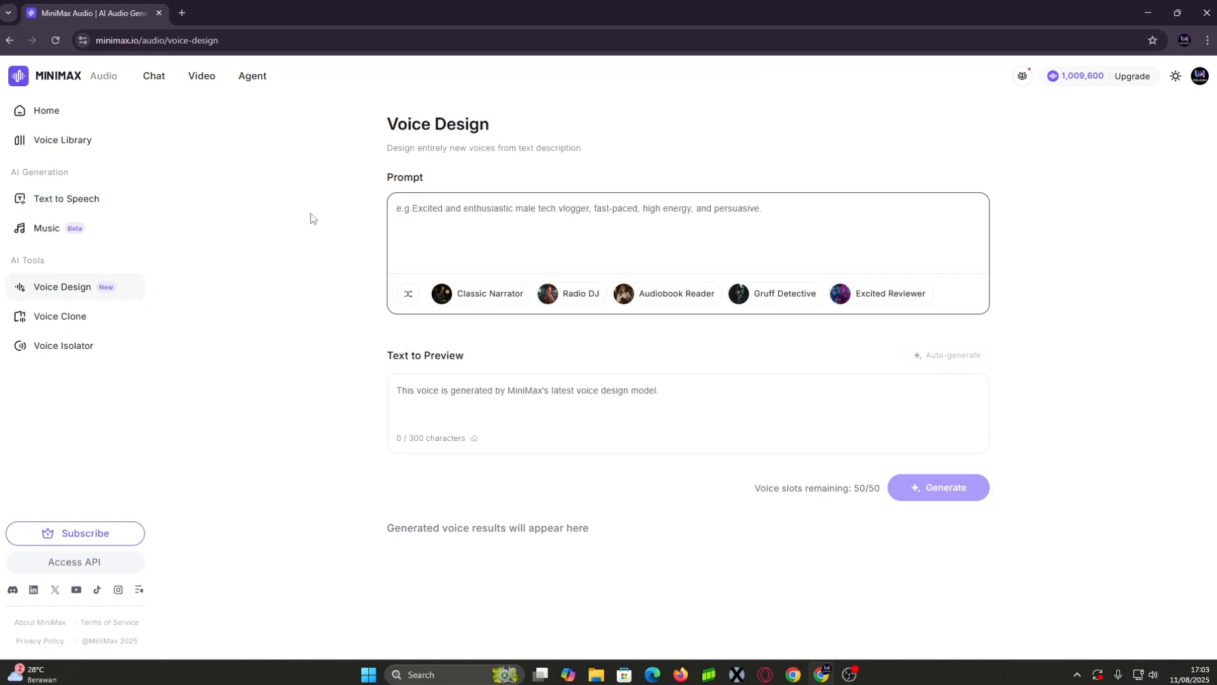
right_click(538, 207)
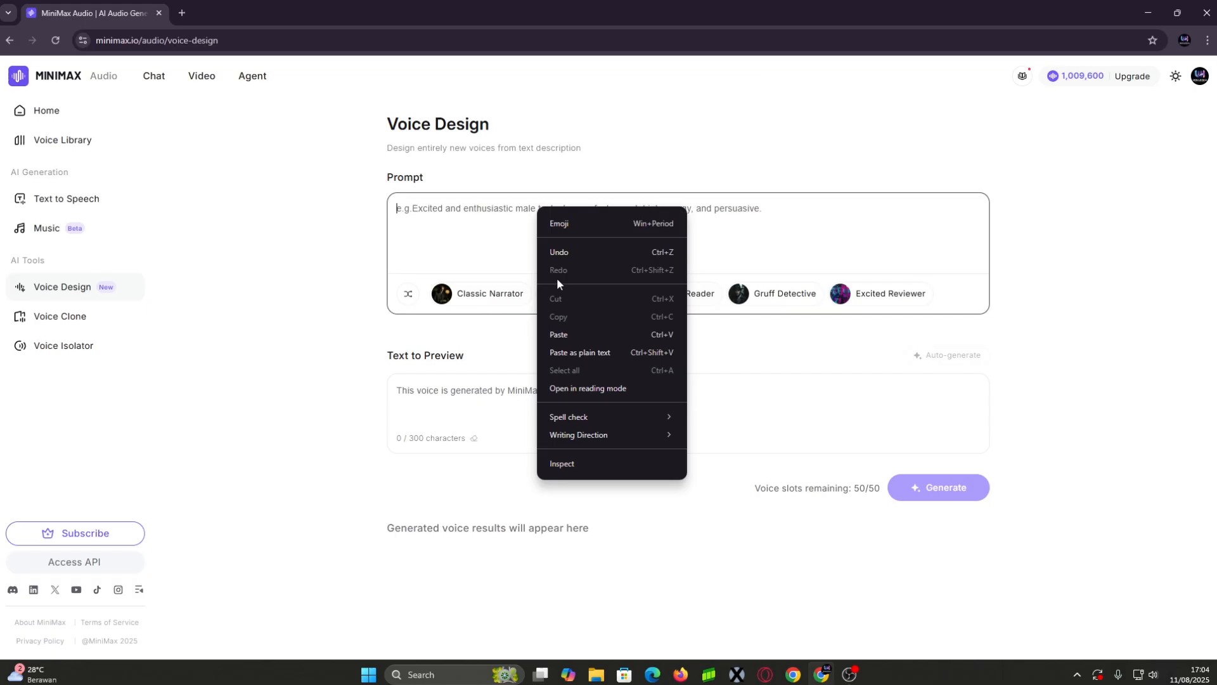
left_click(562, 334)
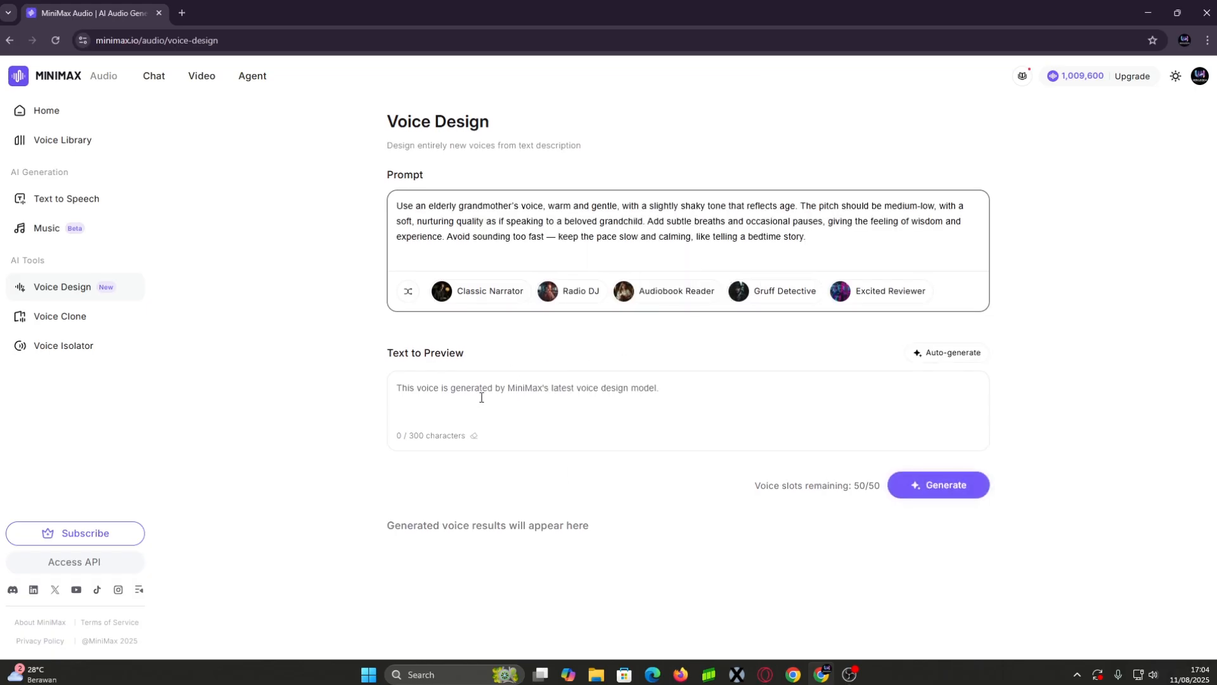
Enter the preview text starting "Nak… dulu waktu nenek masih muda, hidup itu sederhana" and generate the designed voices.
left_click(635, 398)
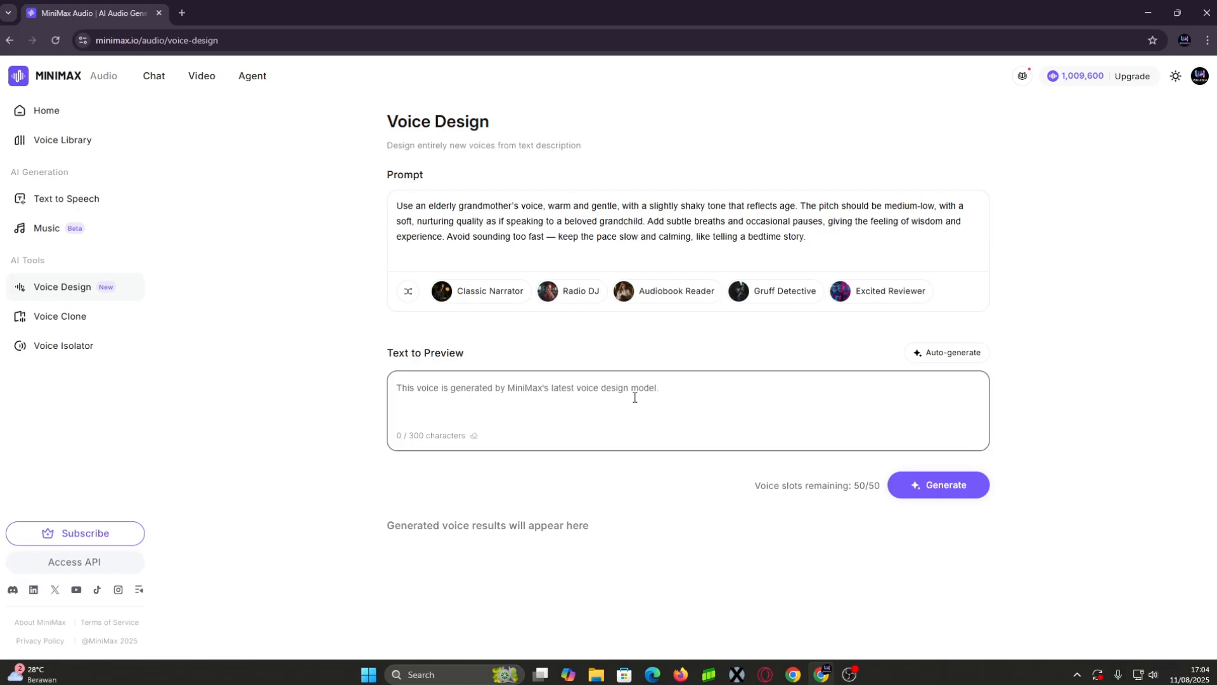
type("\"Nak… dulu waktu nenek masih muda, hidup itu sederhana… tapi penuh arti. Nenek selalu ingat… setiap kesulitan itu pasti membawa pelajaran. Jadi, jangan pernah takut menghadapi hari esok. Ingat ya… sabar itu indah, dan kebaikan akan selalu kembali kepada kita.\"")
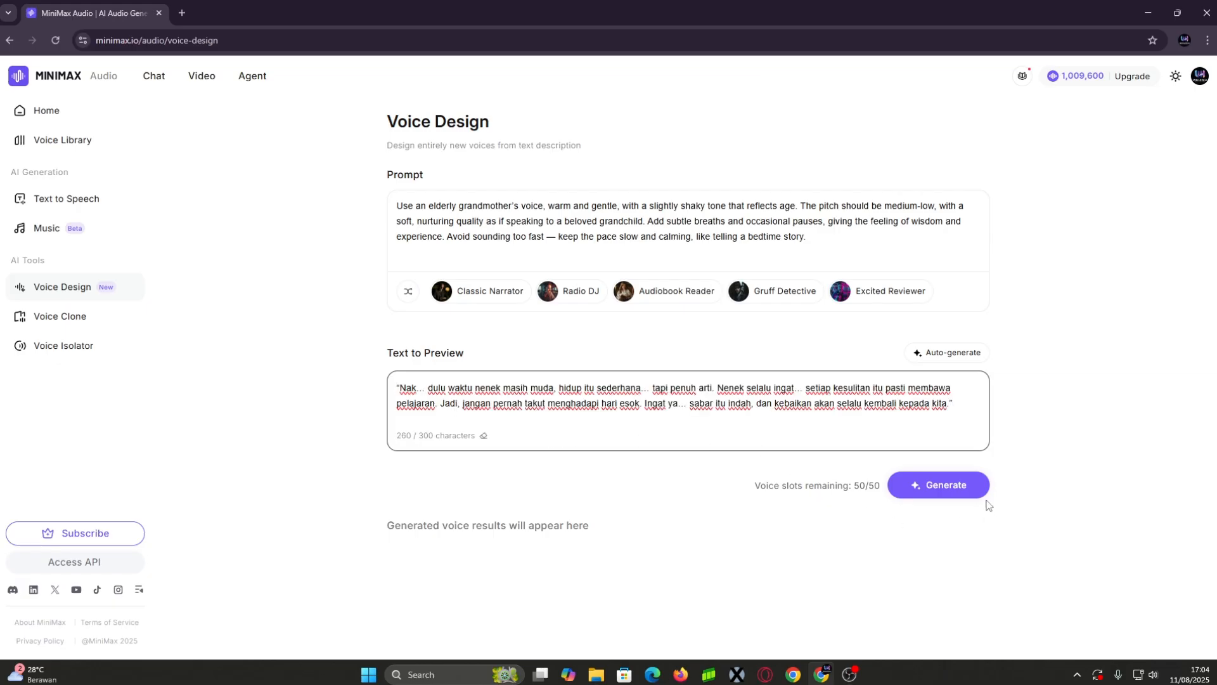
left_click(967, 496)
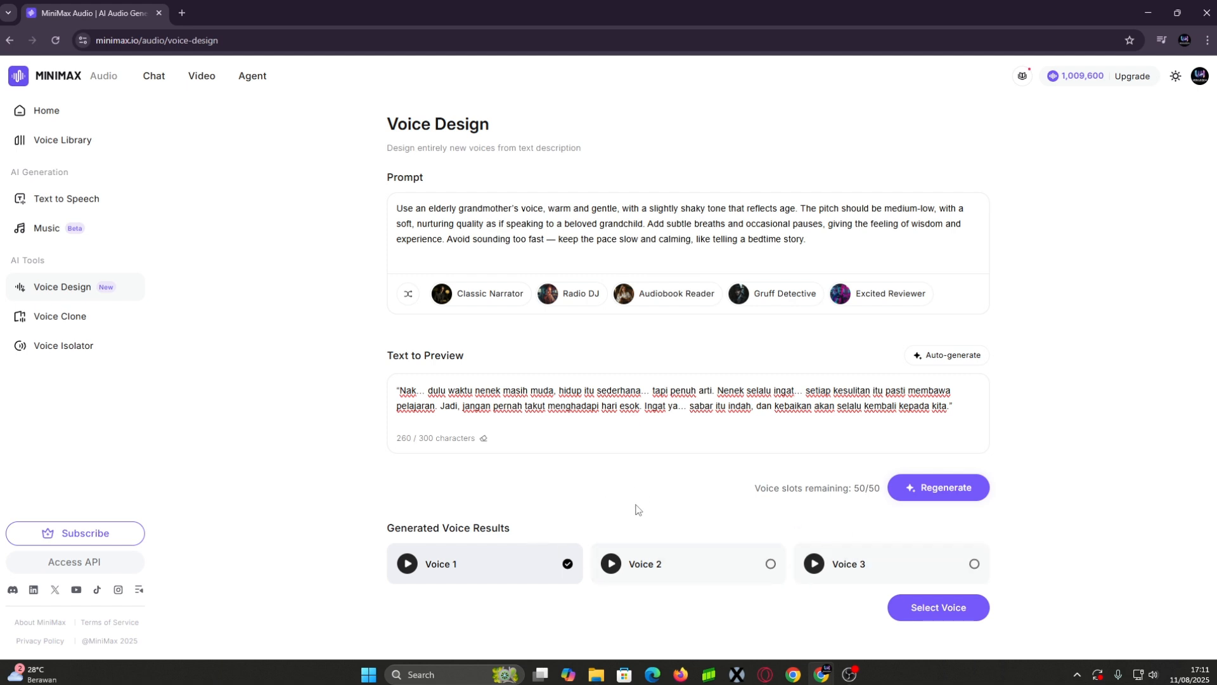
Listen to the three generated grandmother voices and choose Voice 3 for registration.
left_click(415, 568)
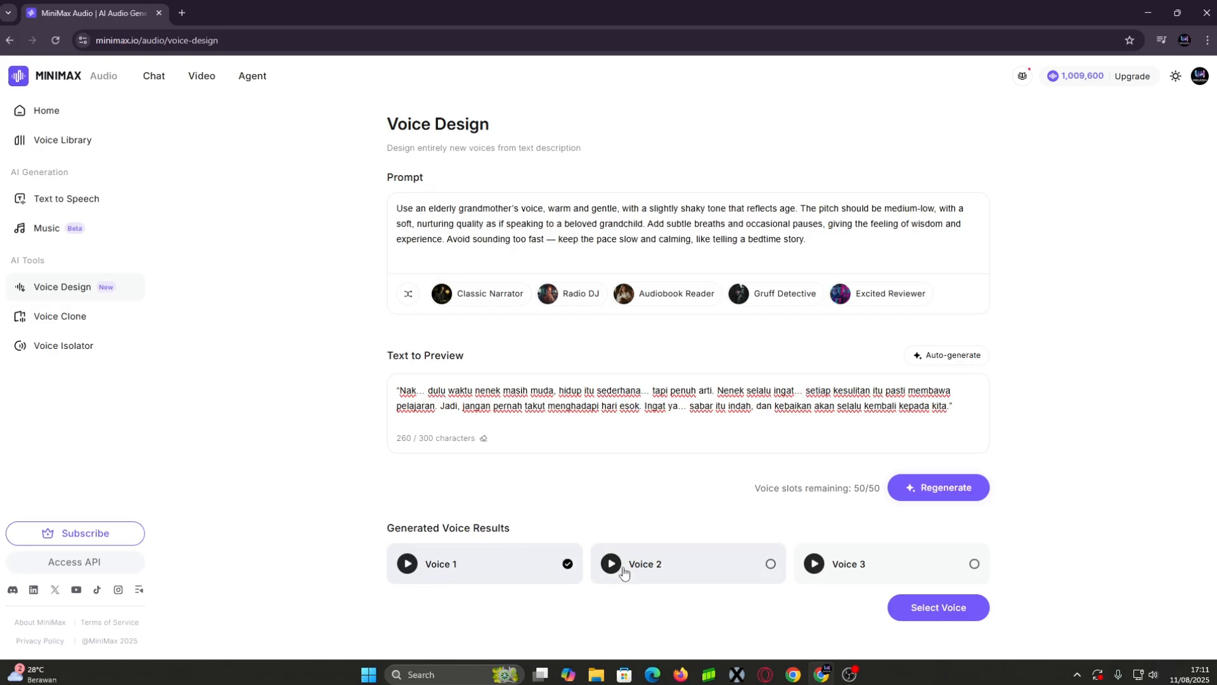
left_click(623, 572)
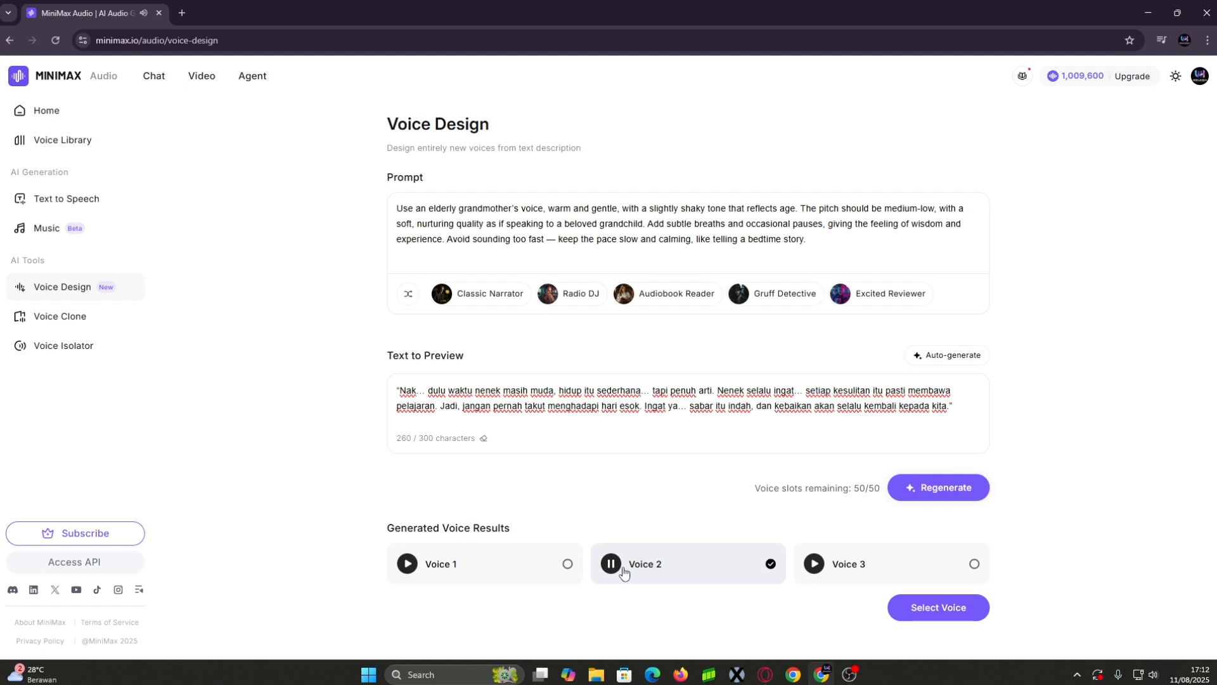
left_click(613, 566)
left_click(823, 570)
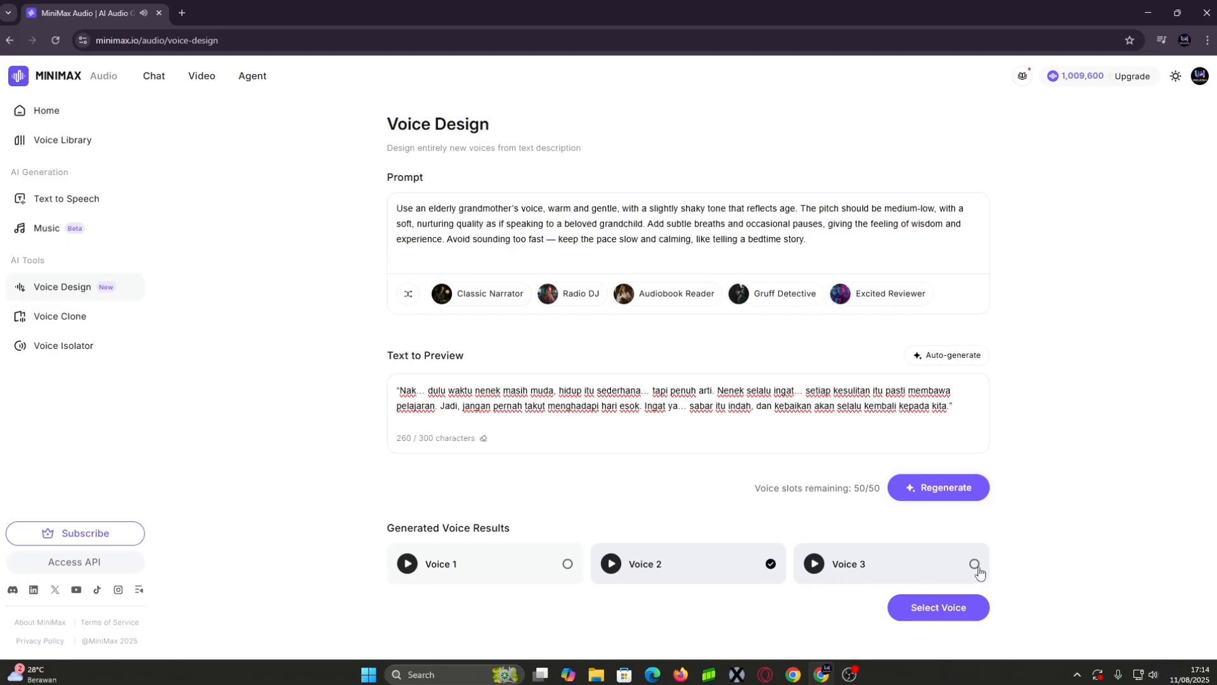
left_click(974, 563)
left_click(959, 619)
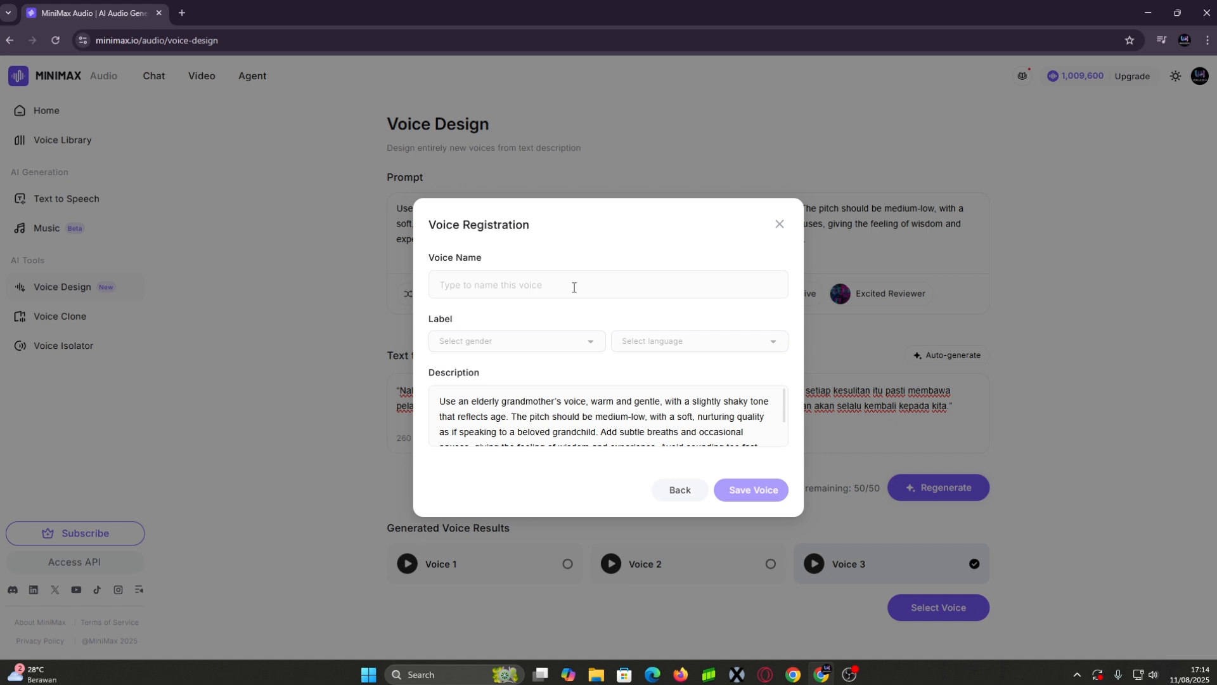
Name the designed voice "Suara Nenek", label it Female, review its description, and save it.
left_click(575, 287)
type("Nen")
key("BackSpace")
key("BackSpace")
key("BackSpace")
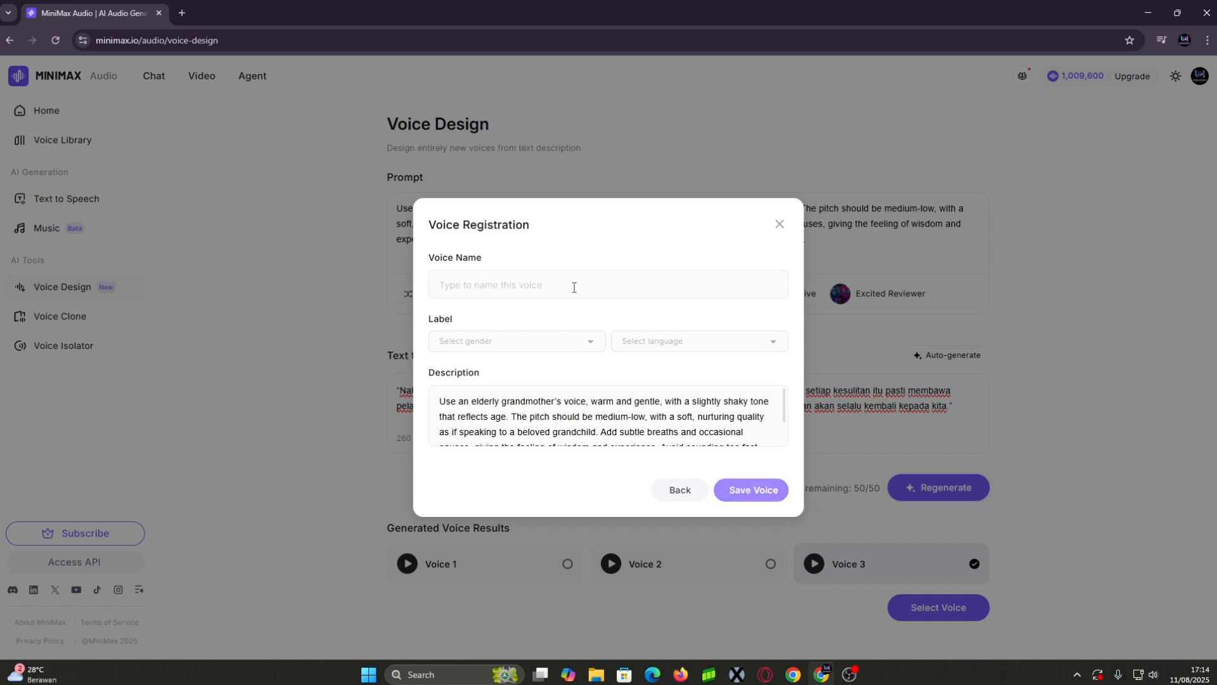
type("Suara Nenek")
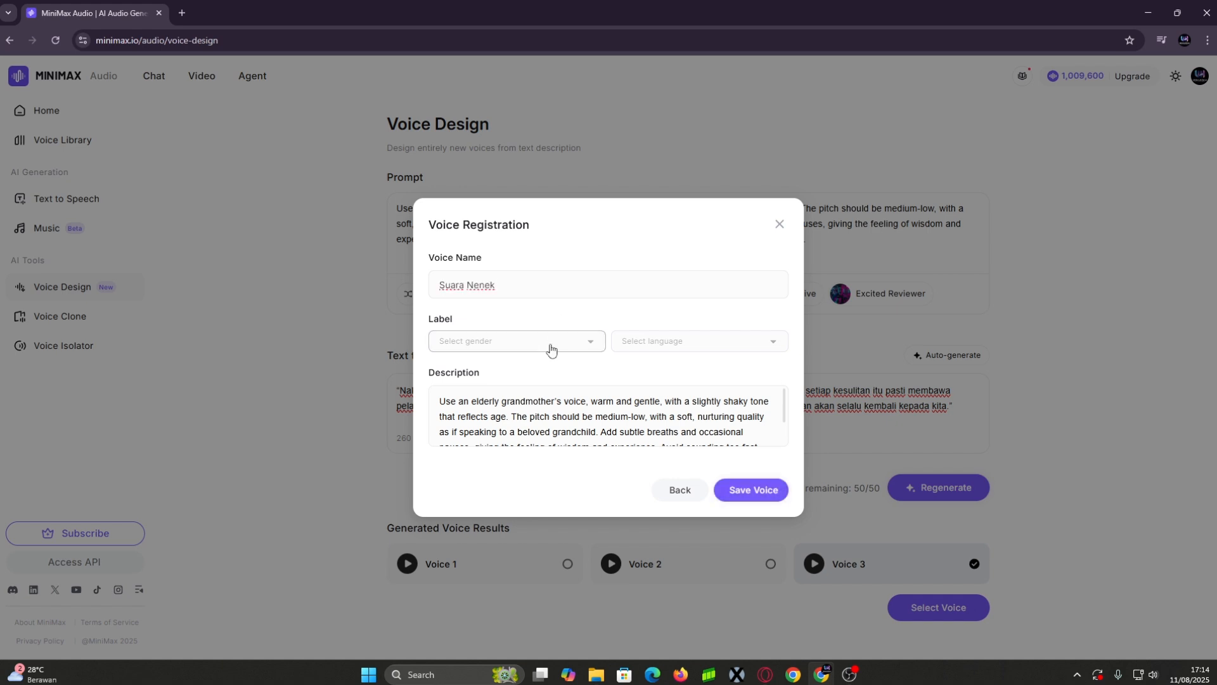
left_click(551, 350)
left_click(521, 367)
left_click(649, 342)
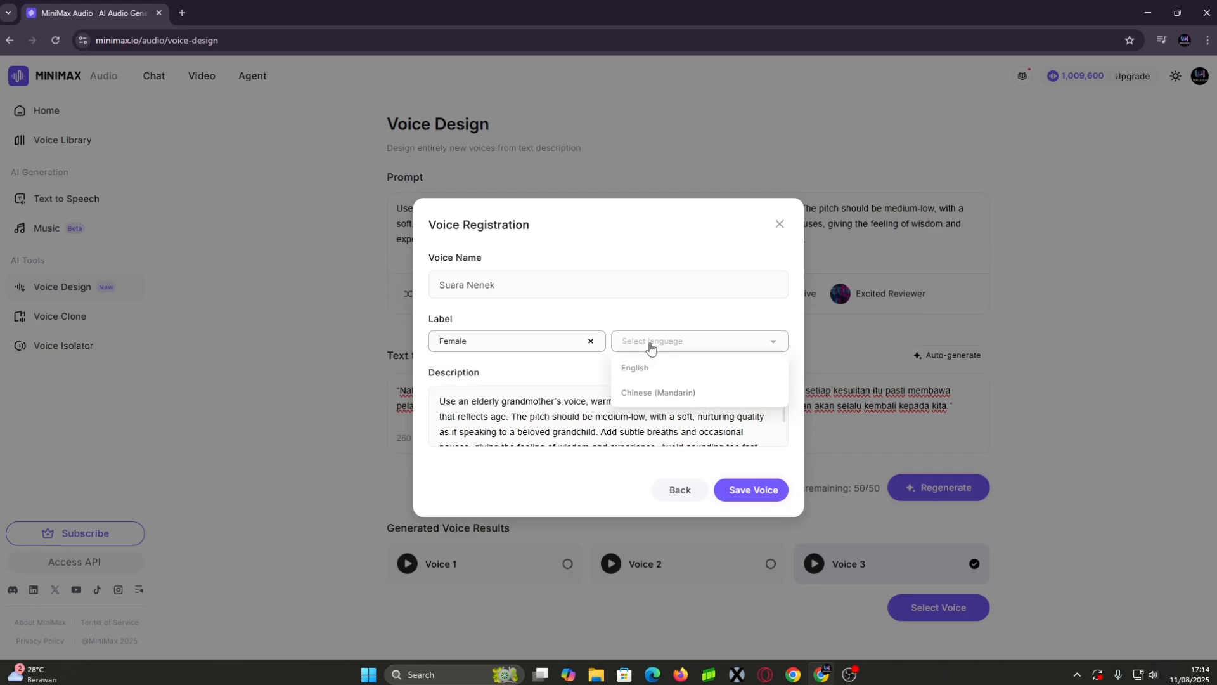
left_click(698, 300)
scroll(507, 399, "down", 2)
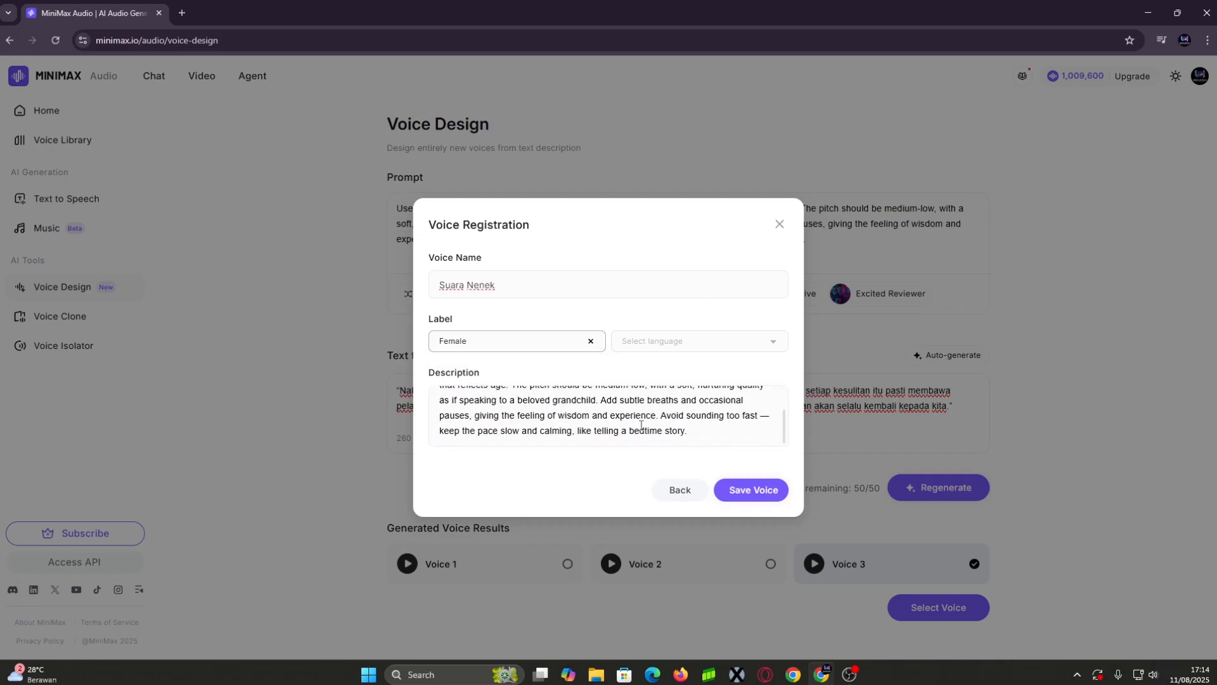
scroll(640, 421, "up", 2)
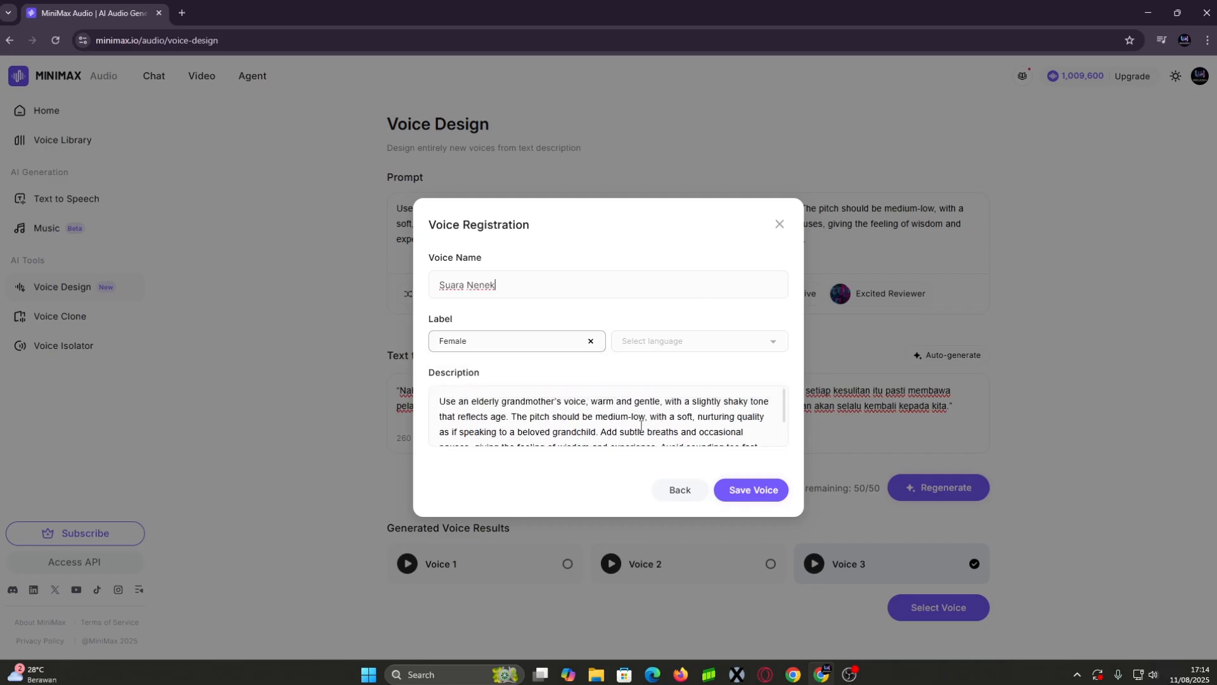
left_click(785, 496)
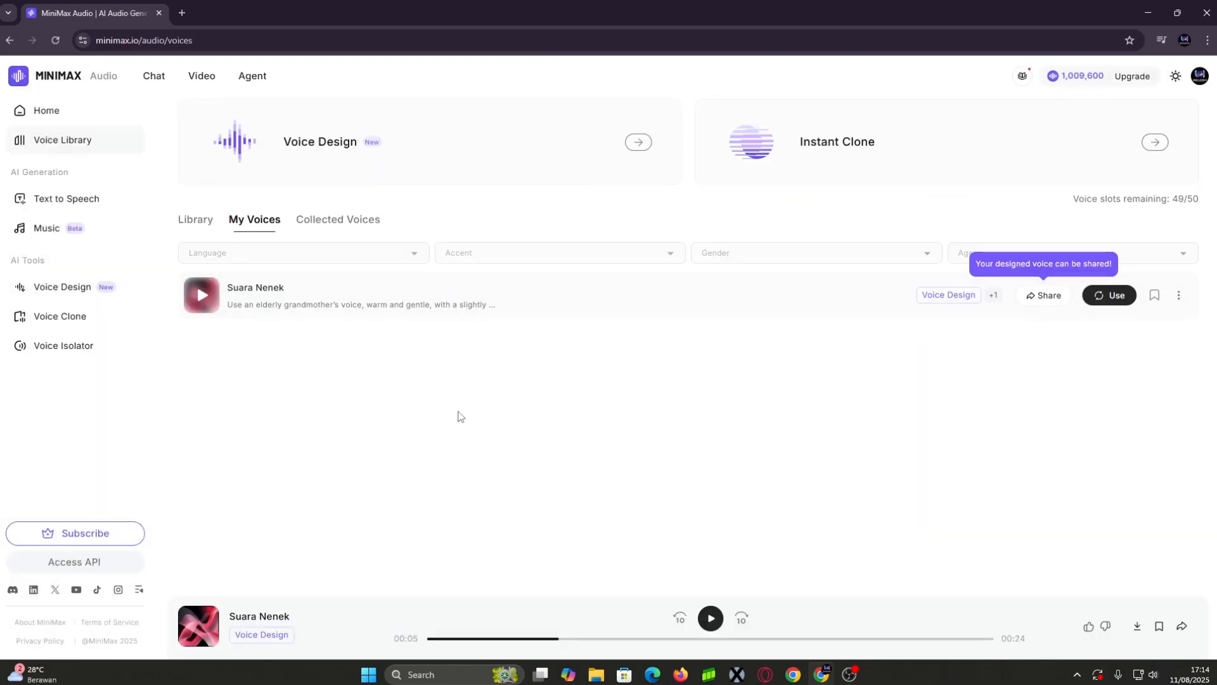
Record an audio sample for Voice Clone, play it back, and enable background noise removal.
left_click(152, 286)
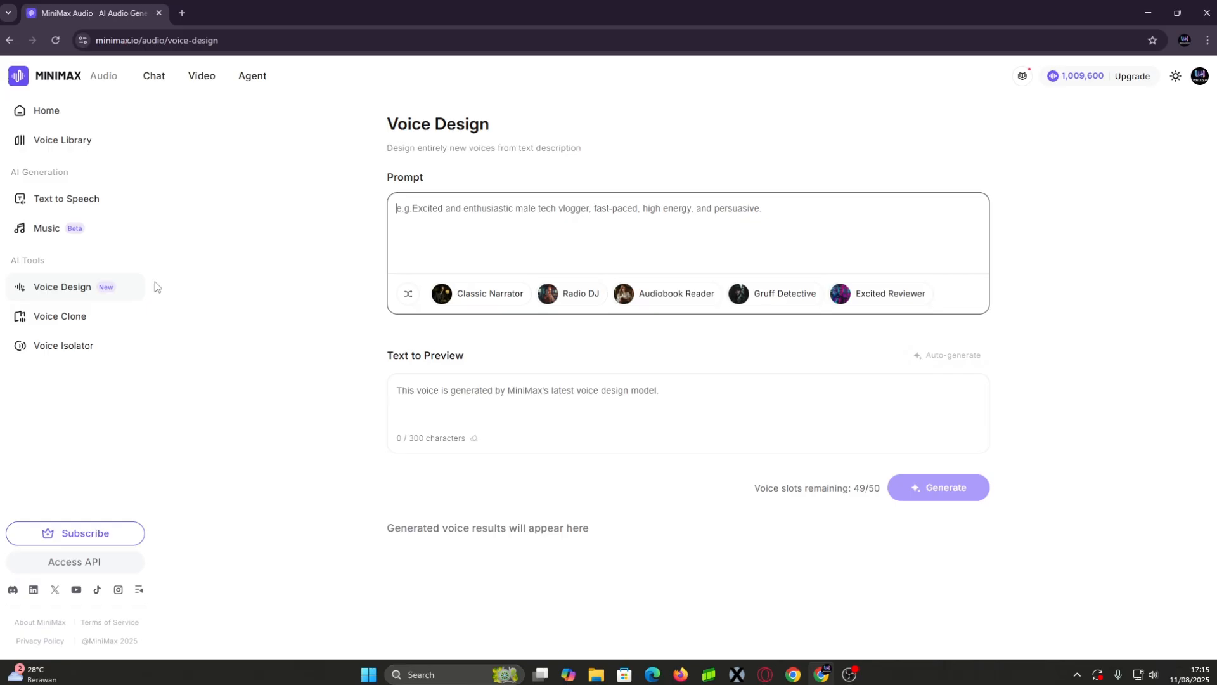
left_click(96, 325)
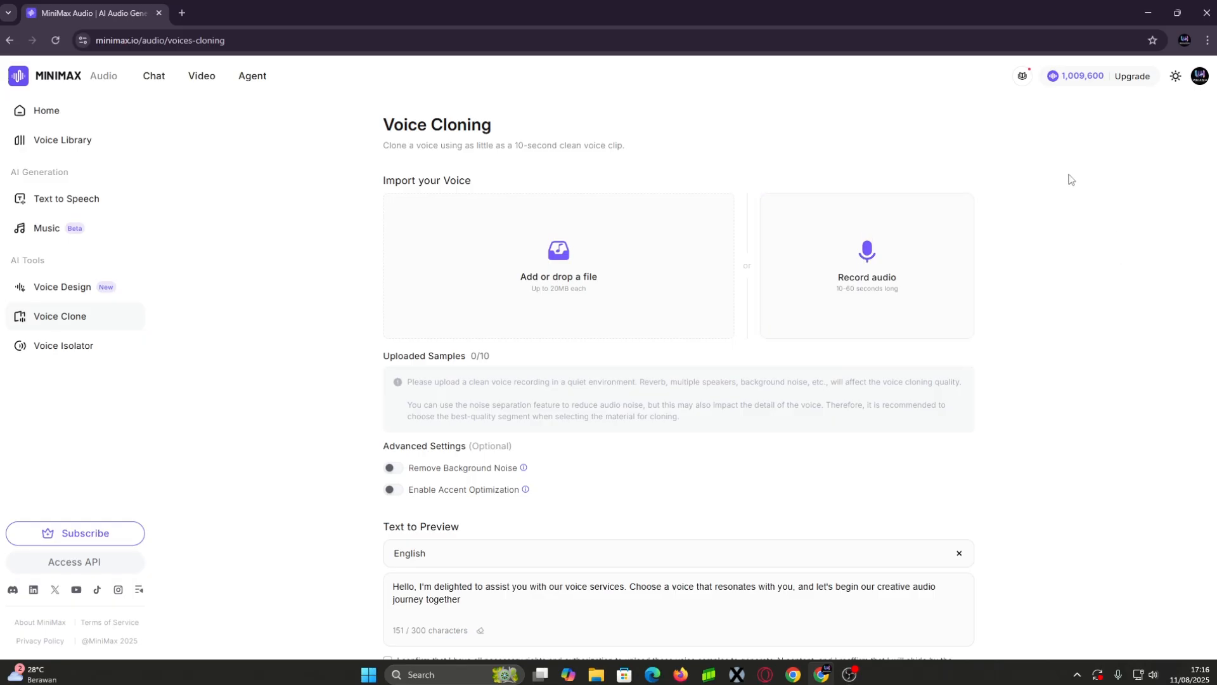
left_click(906, 263)
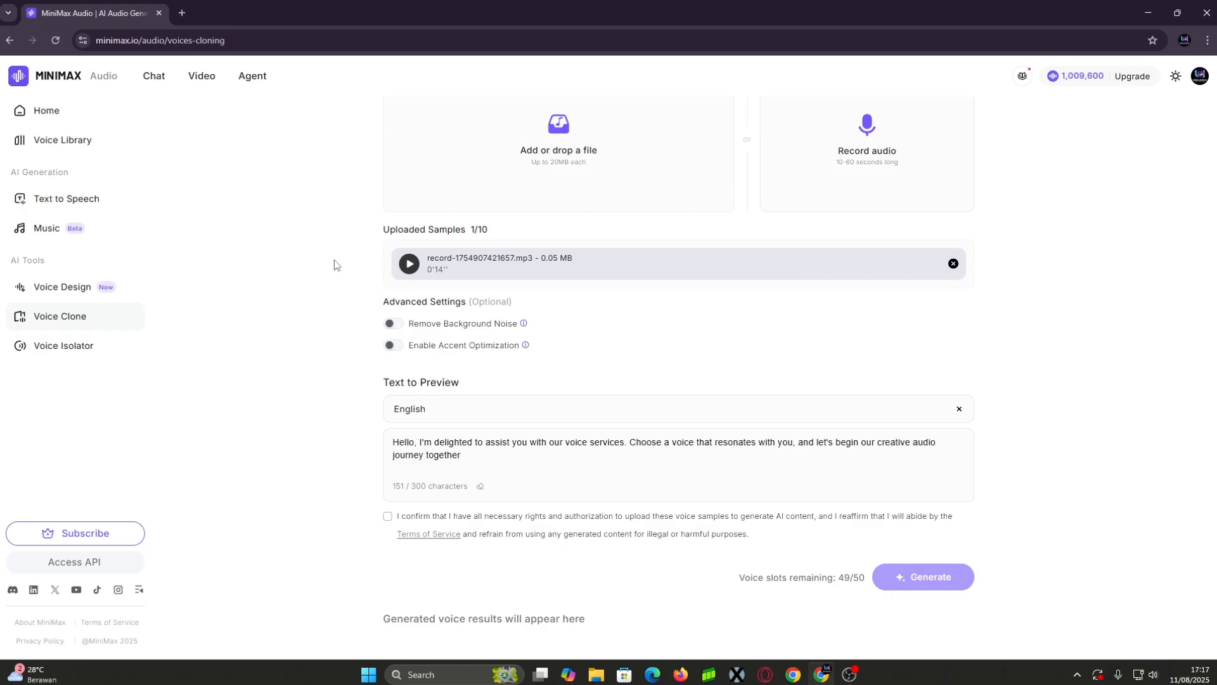
left_click(409, 264)
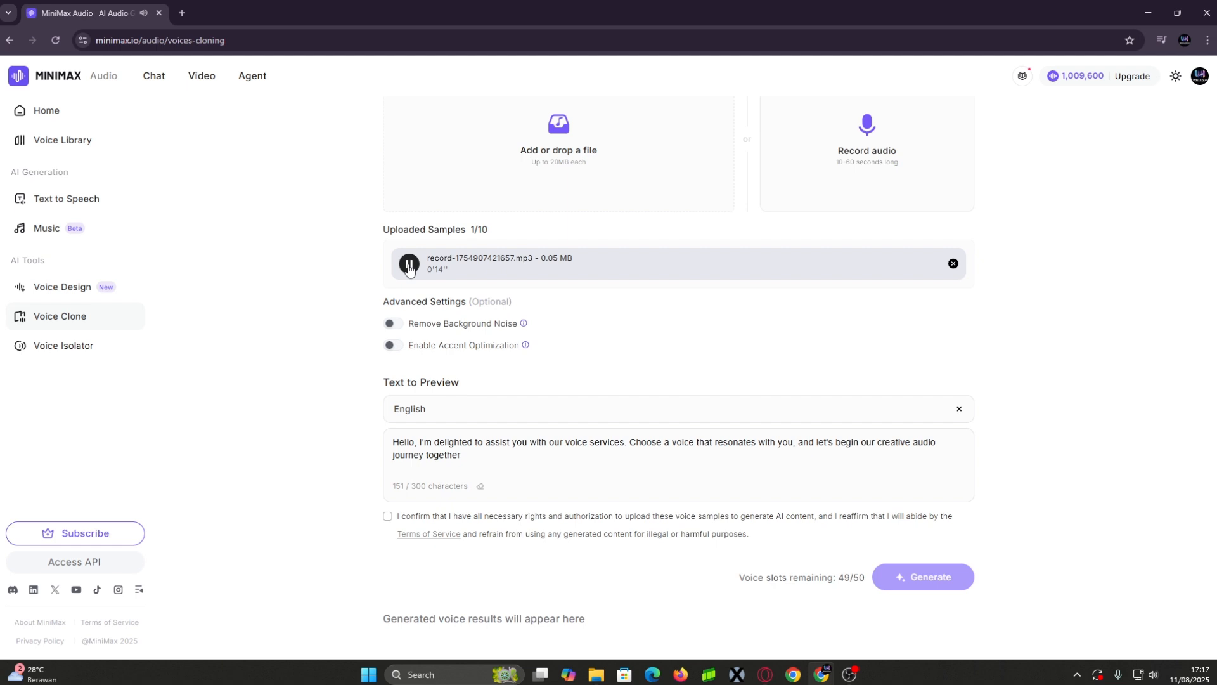
left_click(409, 265)
left_click(394, 326)
Set the language of the voice clone's preview text to Indonesian.
left_click(467, 407)
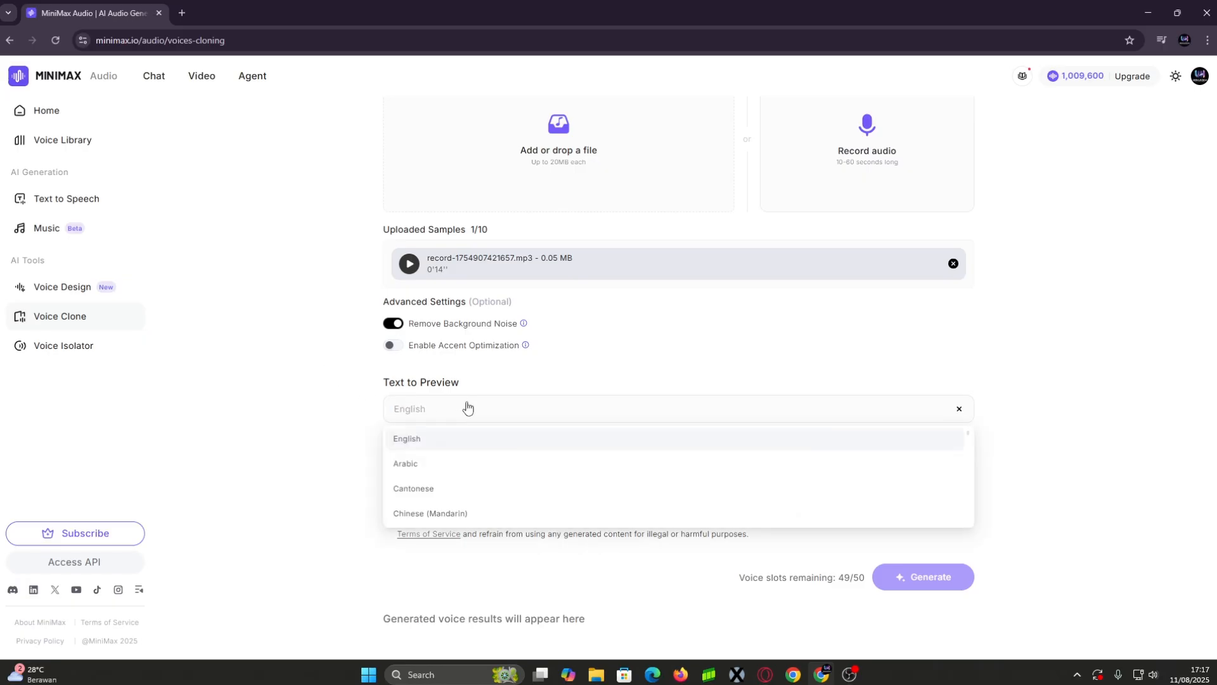
scroll(473, 454, "down", 4)
scroll(473, 454, "up", 1)
scroll(473, 454, "down", 1)
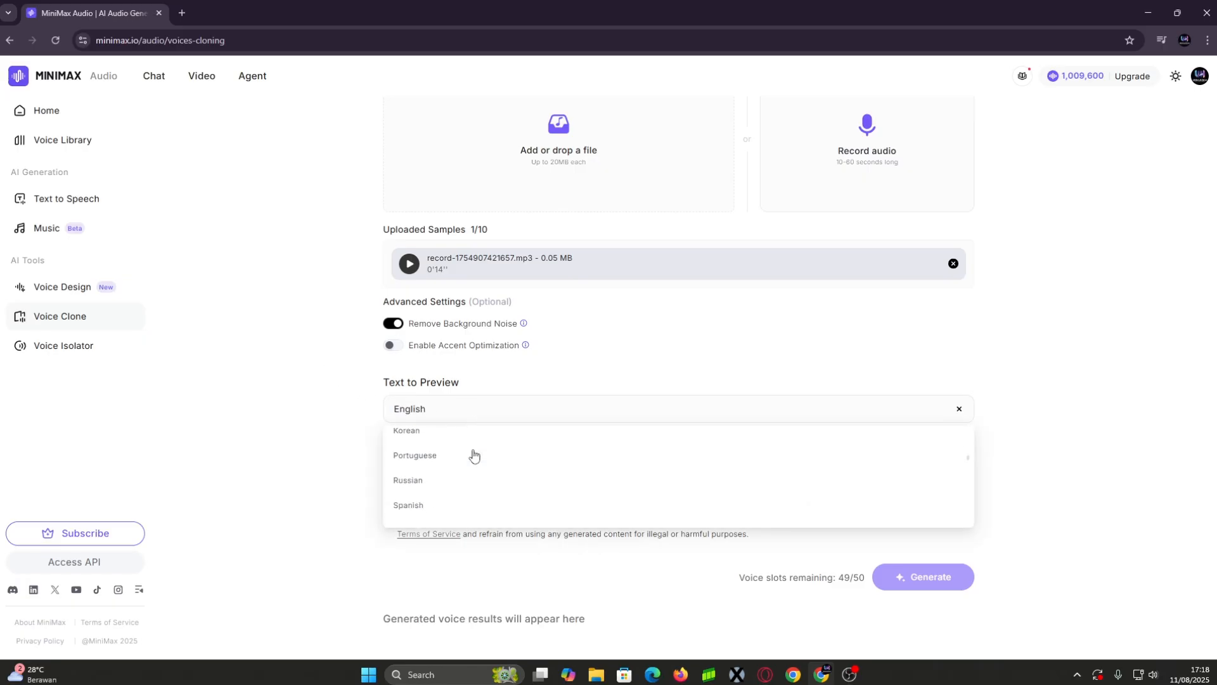
scroll(473, 456, "down", 2)
scroll(472, 458, "up", 4)
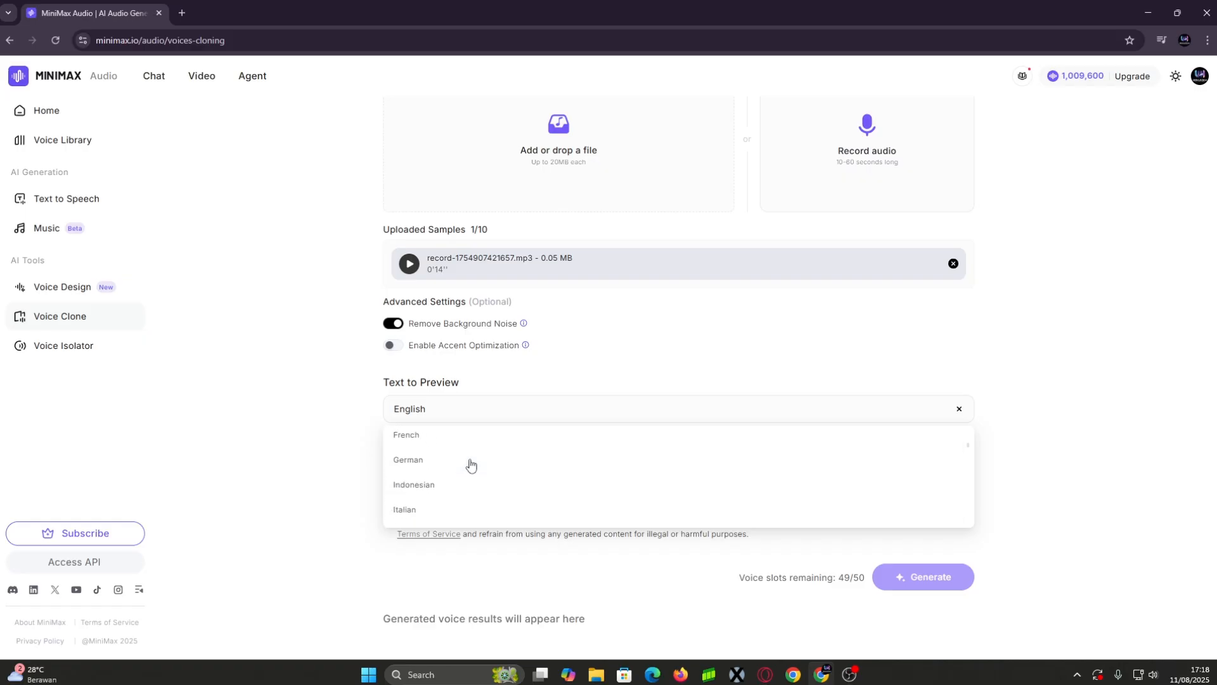
left_click(454, 485)
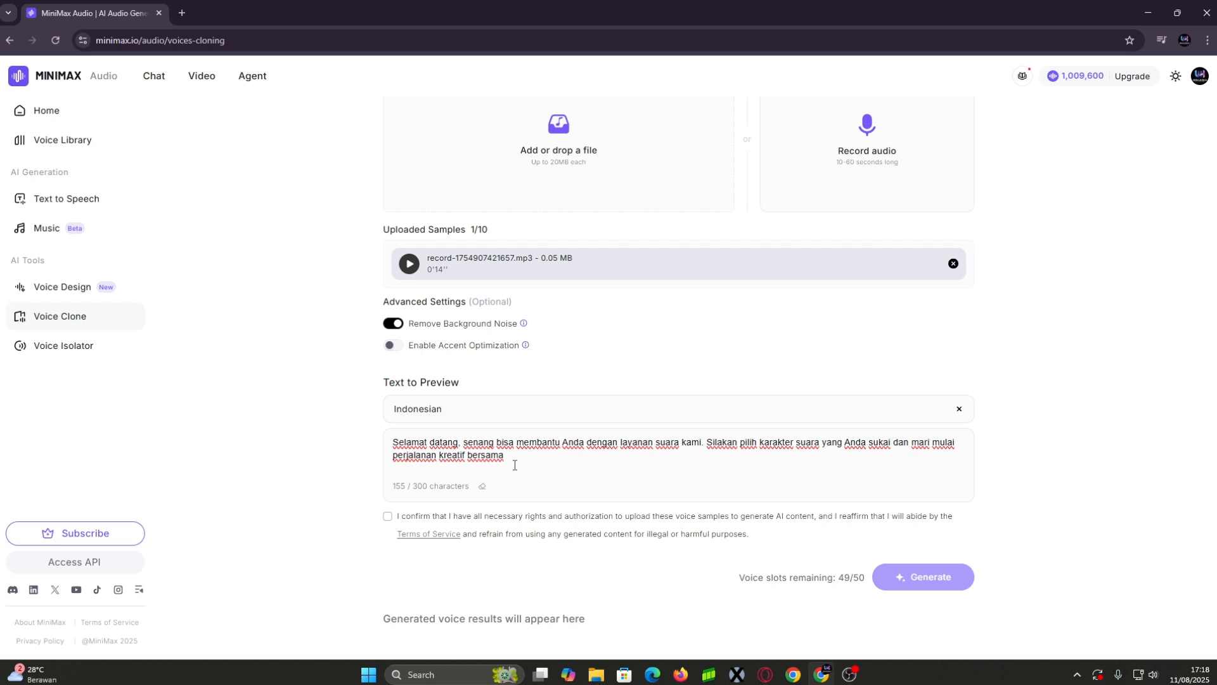
Confirm the rights to the voice sample, generate and play the clone preview, and accept it for registration.
left_click(393, 519)
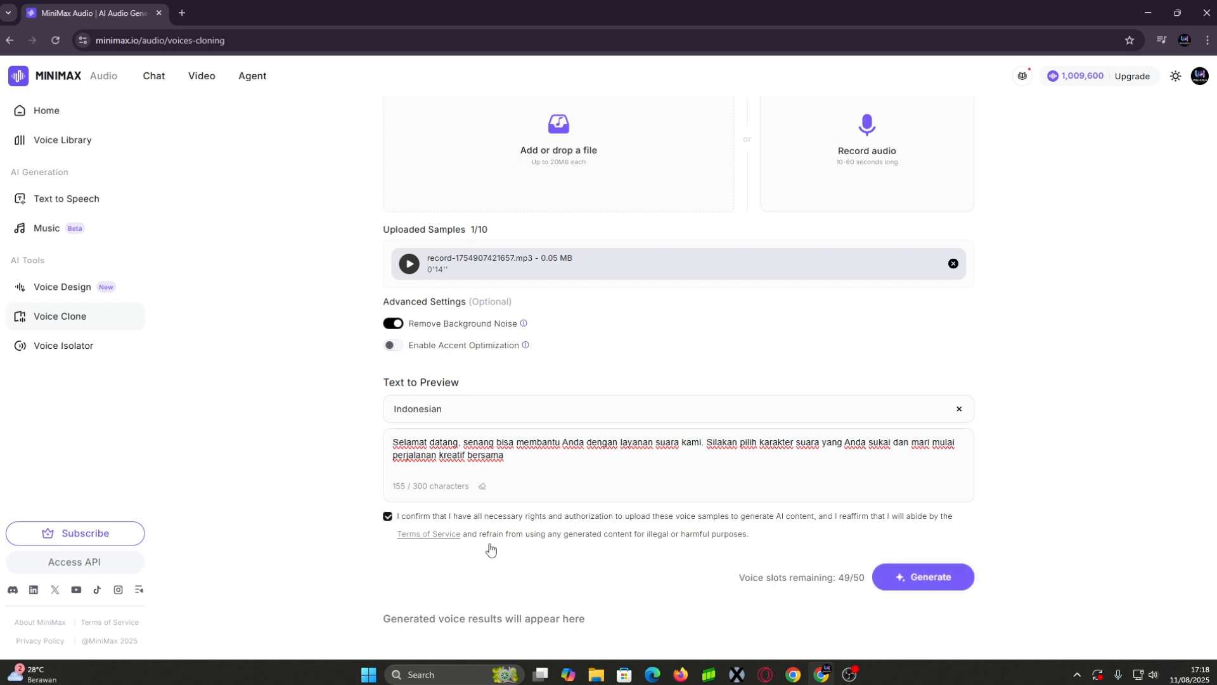
left_click(945, 587)
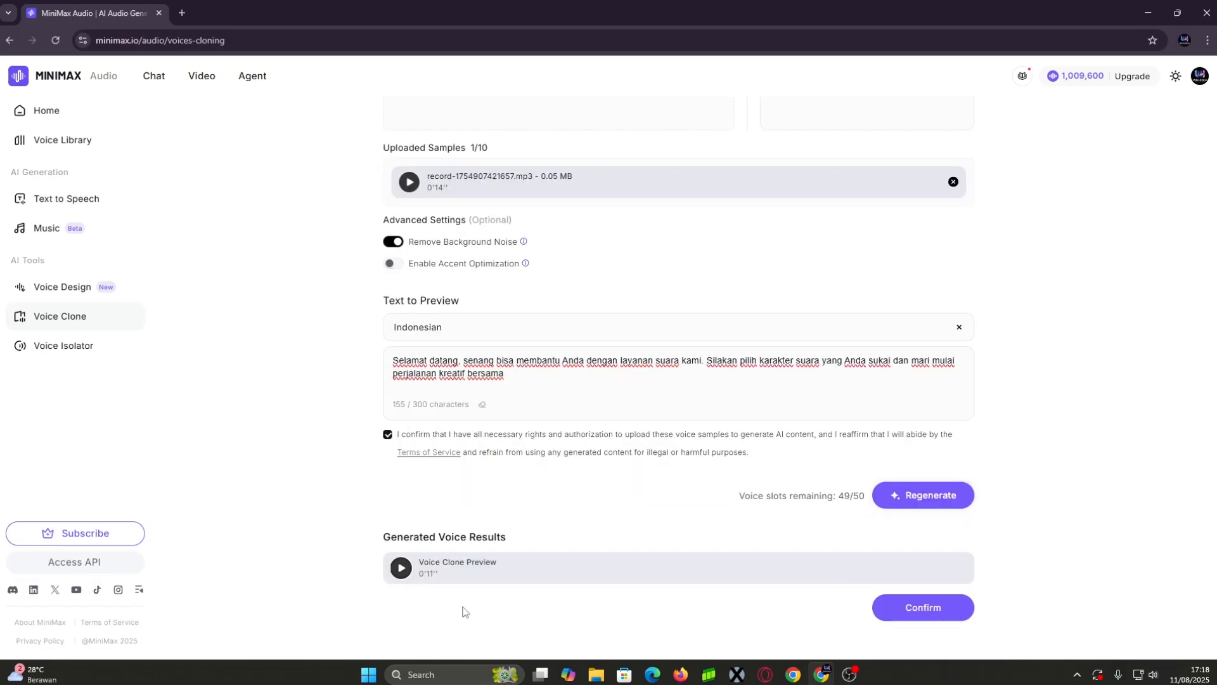
left_click(410, 570)
left_click(927, 612)
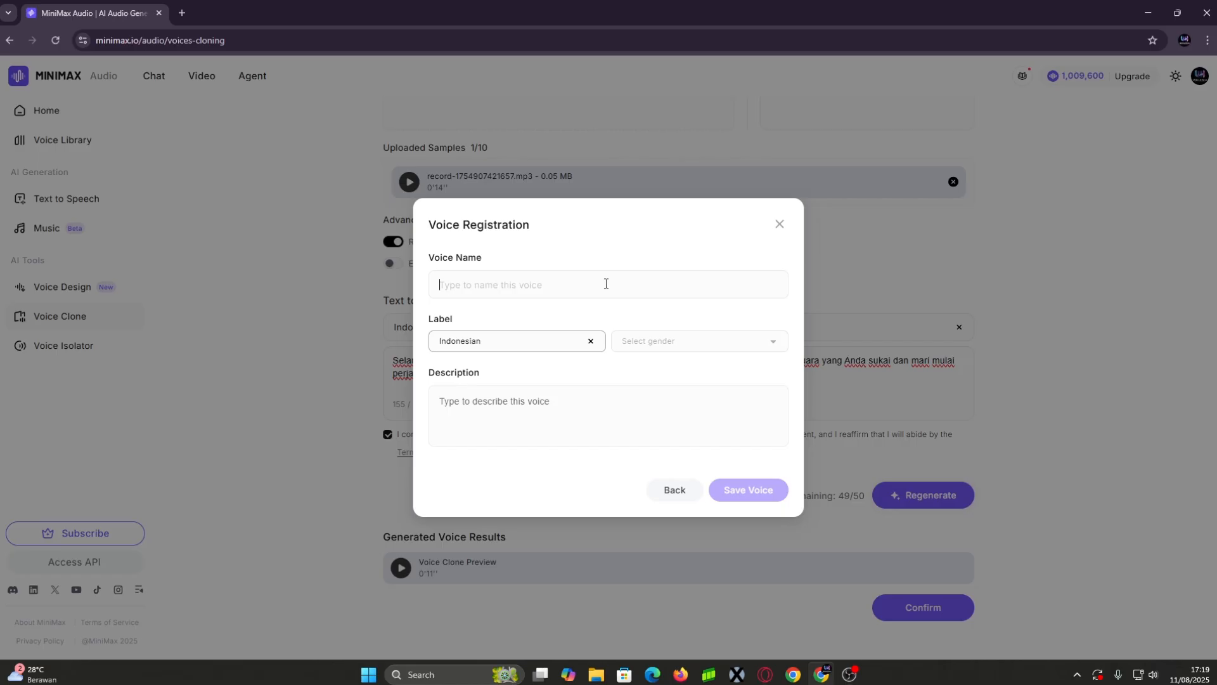
Name the cloned voice "Whuidih", label it Male, describe it as "Suara lelaki untuk video tutorial", and save it.
type("Whuidih")
left_click(659, 347)
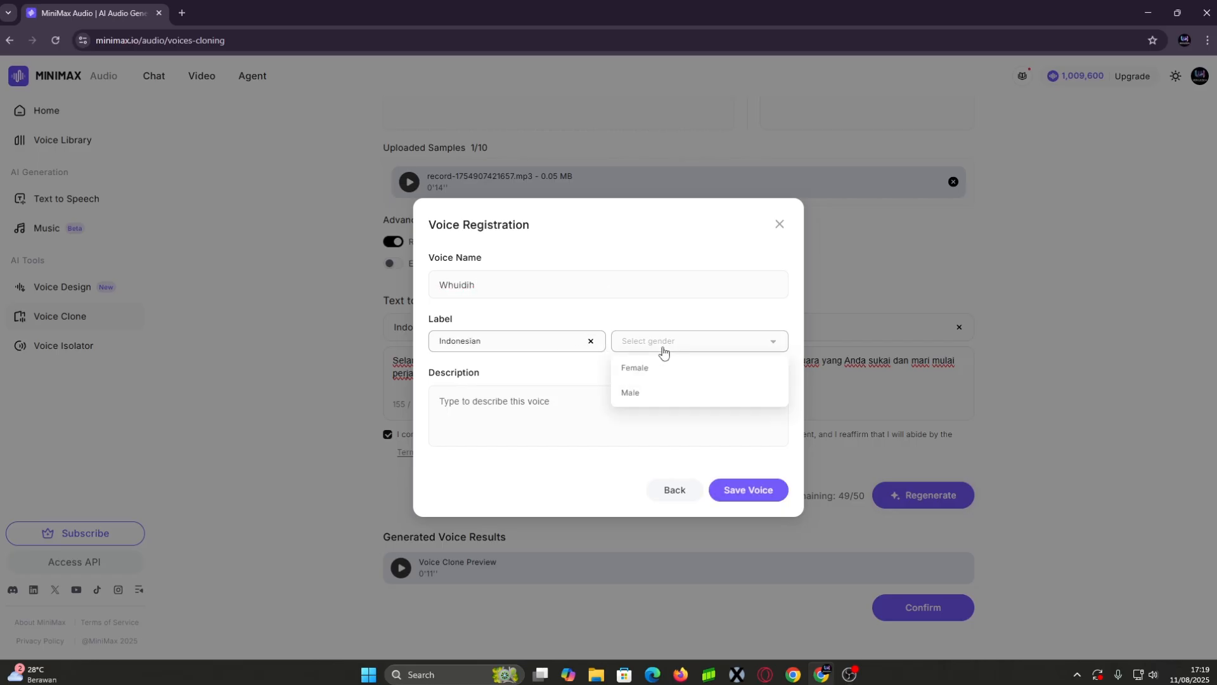
left_click(648, 394)
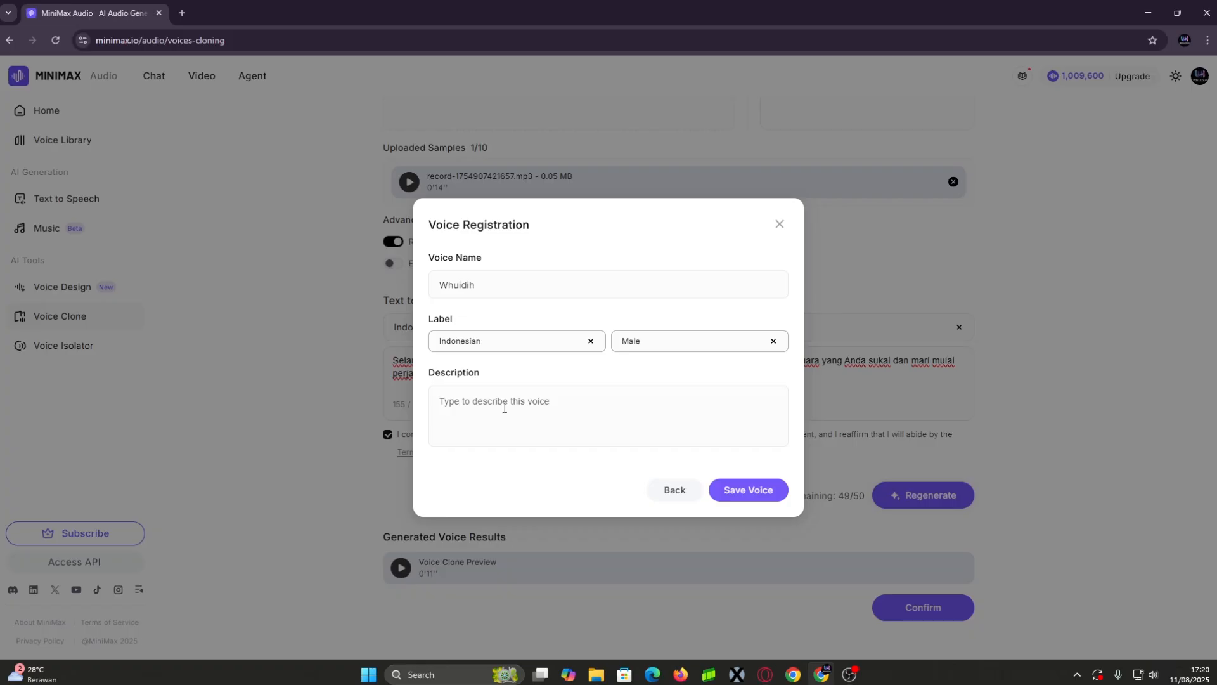
left_click(505, 408)
type("Suara lelaki untuk video tutorial")
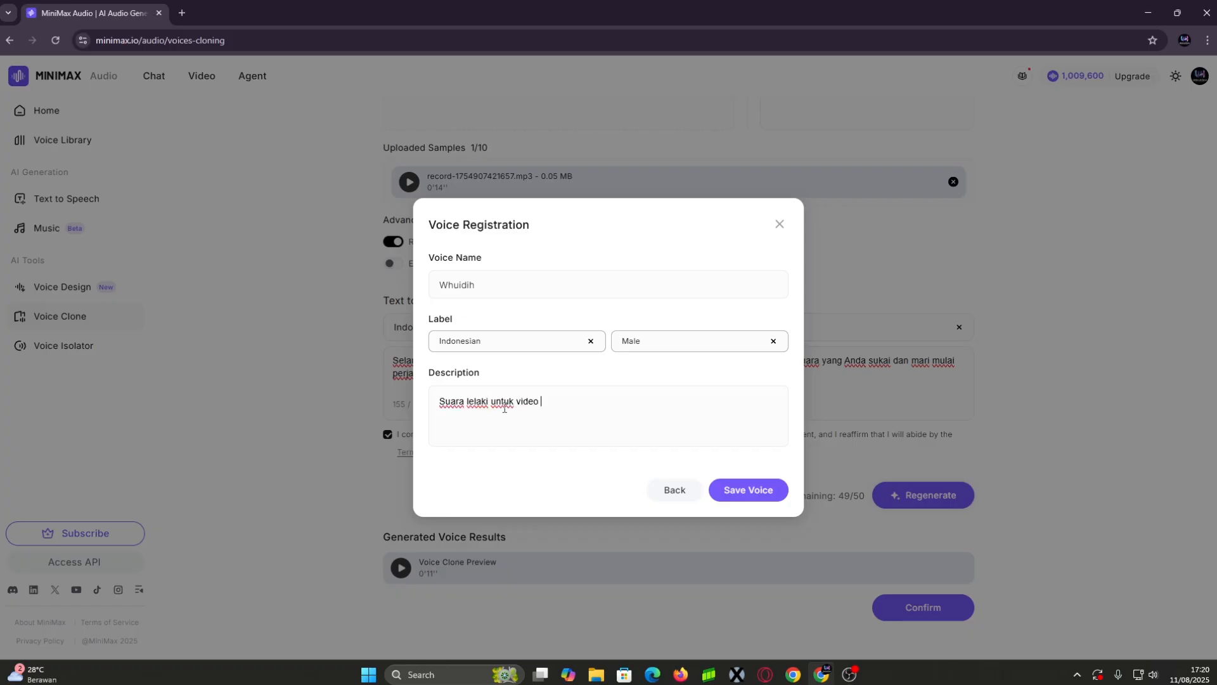
left_click(777, 492)
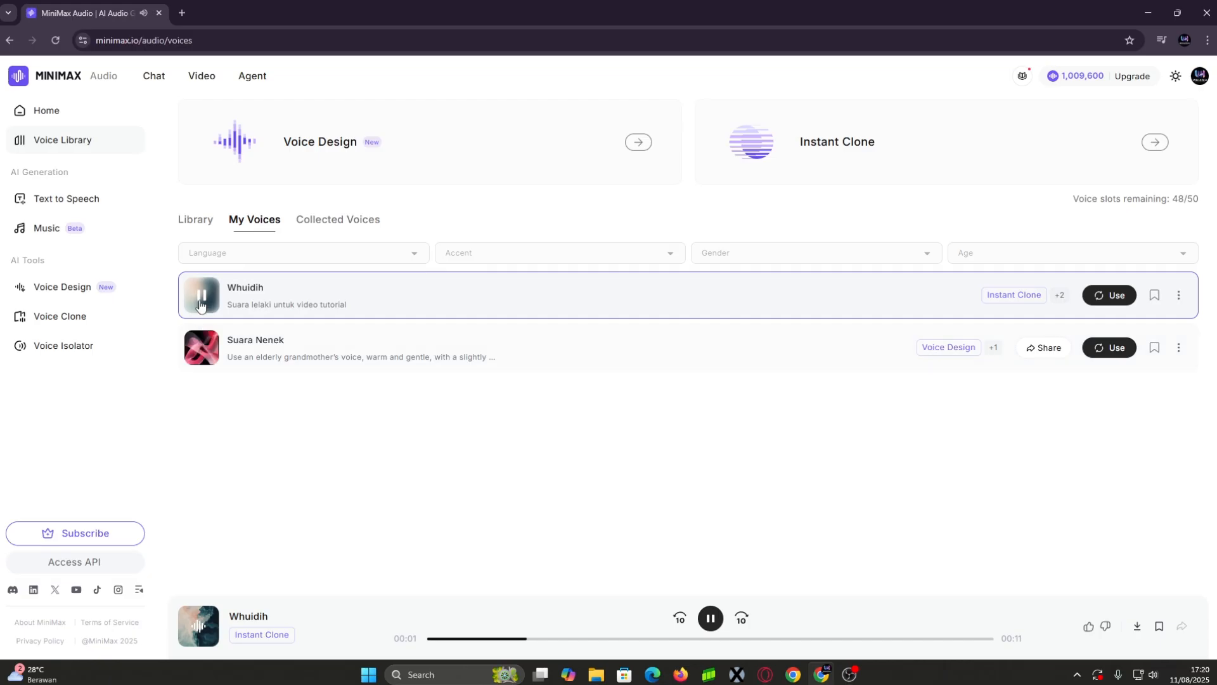
Stop the Whuidih voice preview, apply that voice to Text to Speech, and generate speech for the existing Indonesian script.
left_click(200, 297)
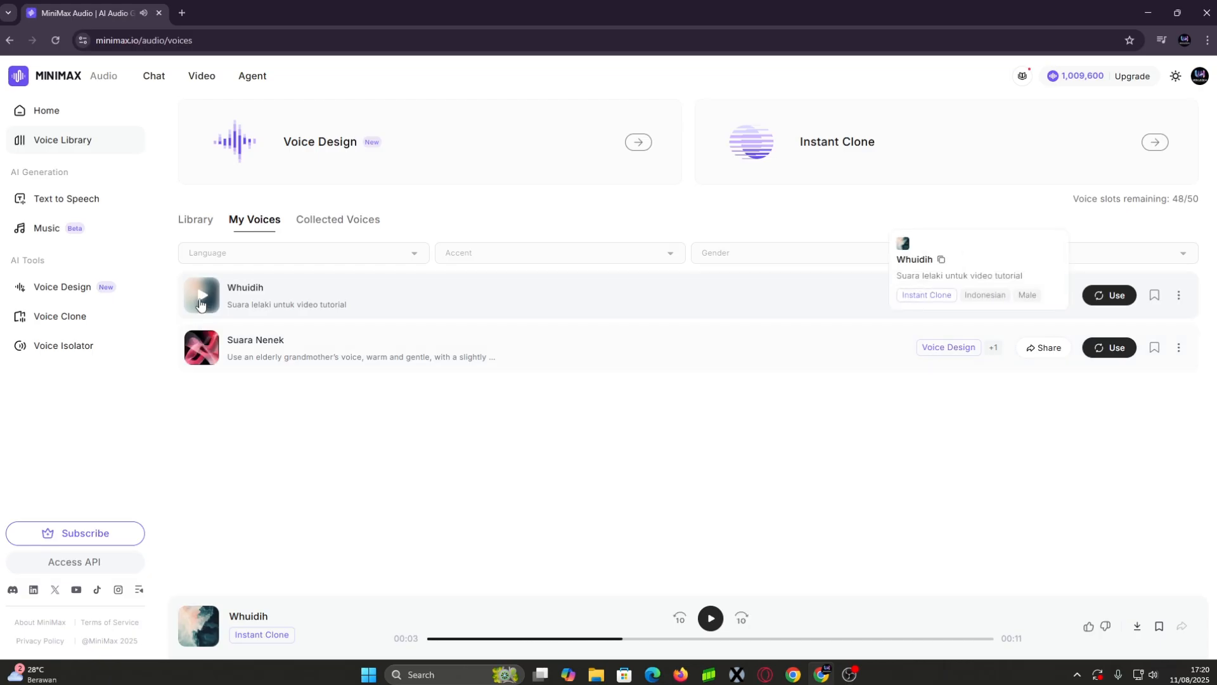
left_click(1108, 298)
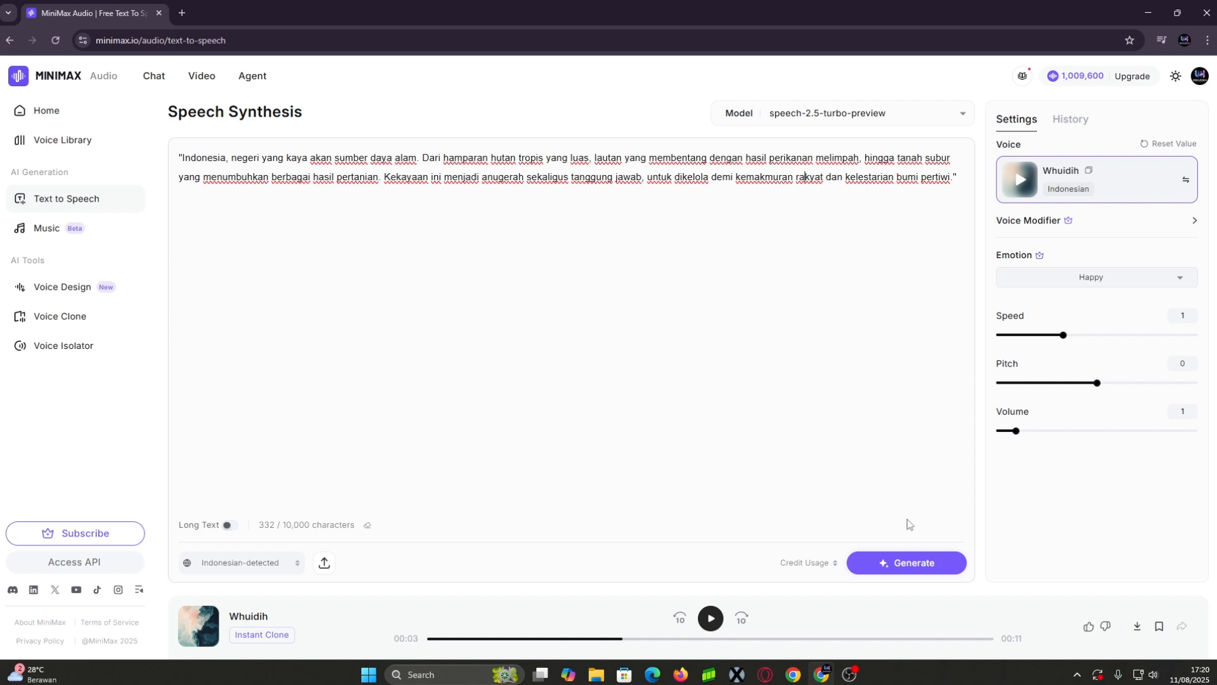
left_click(913, 563)
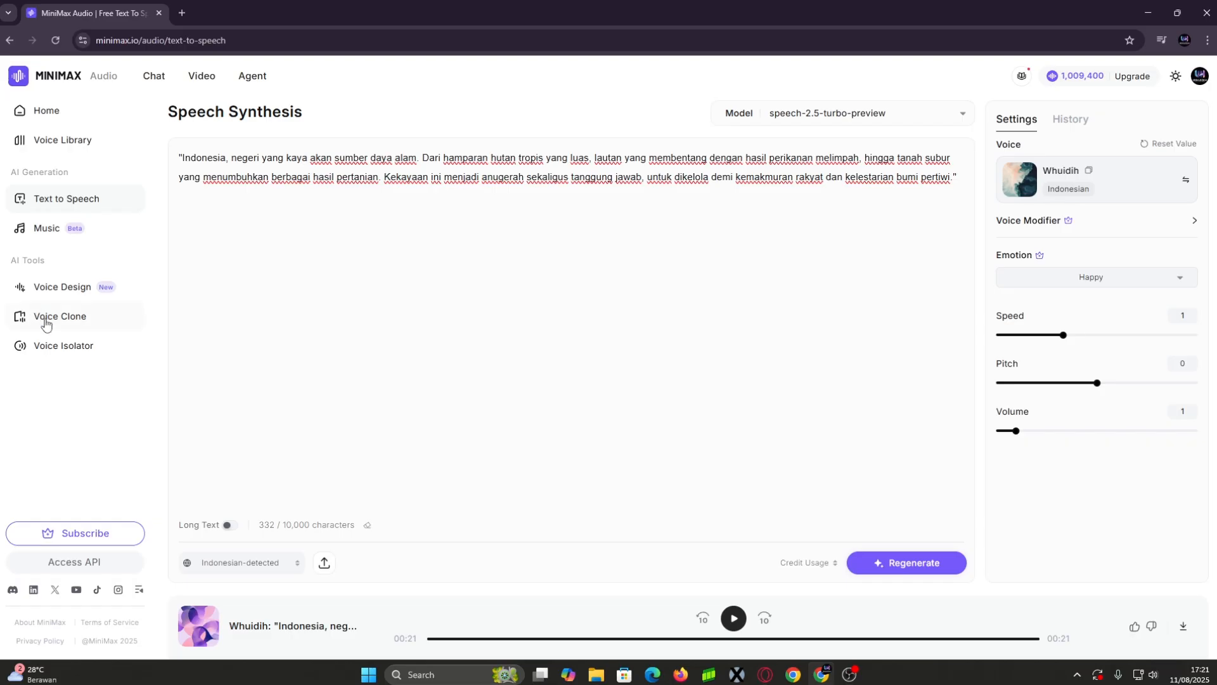
Open the Voice Isolator and isolate the speech in a recorded audio clip.
left_click(72, 354)
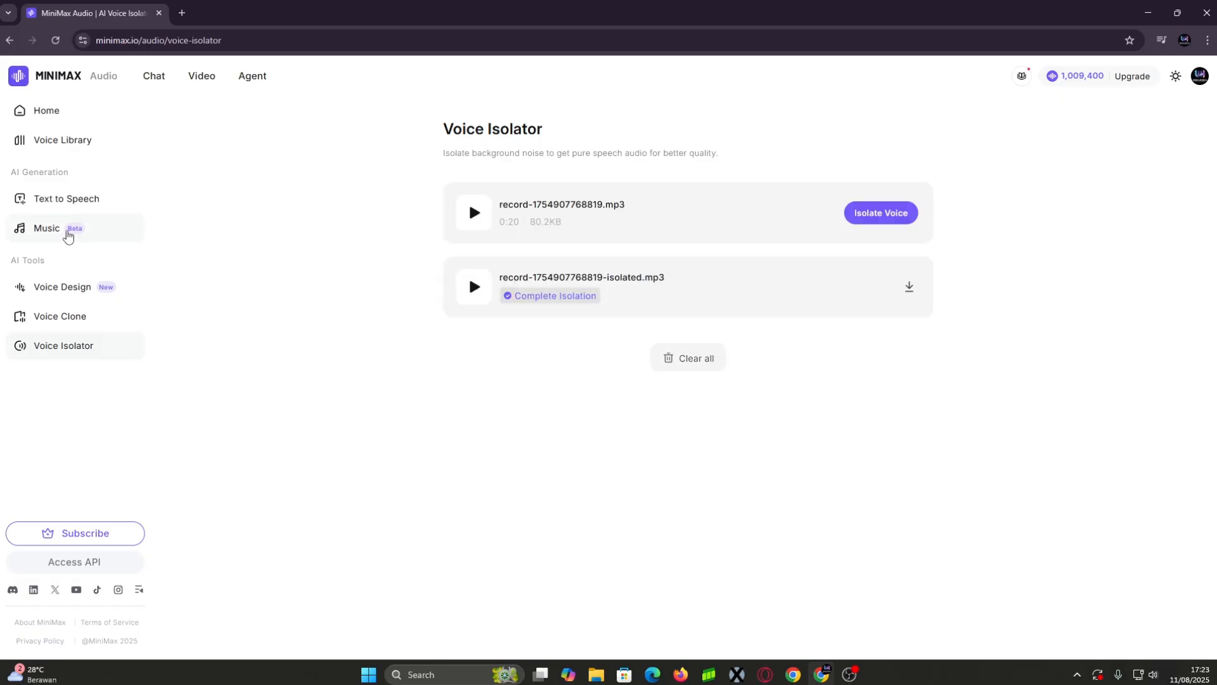
Open Music creation, choose the Music-1.5 model, and switch to the Advanced mode for writing custom lyrics.
left_click(70, 235)
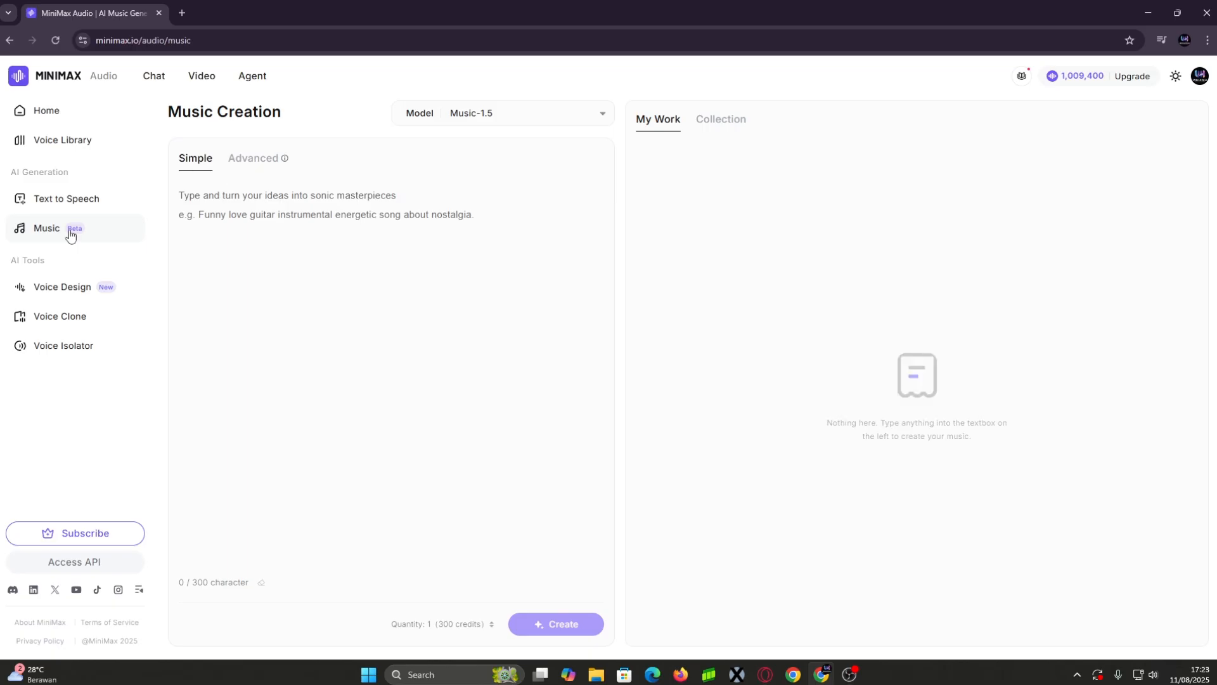
left_click(555, 111)
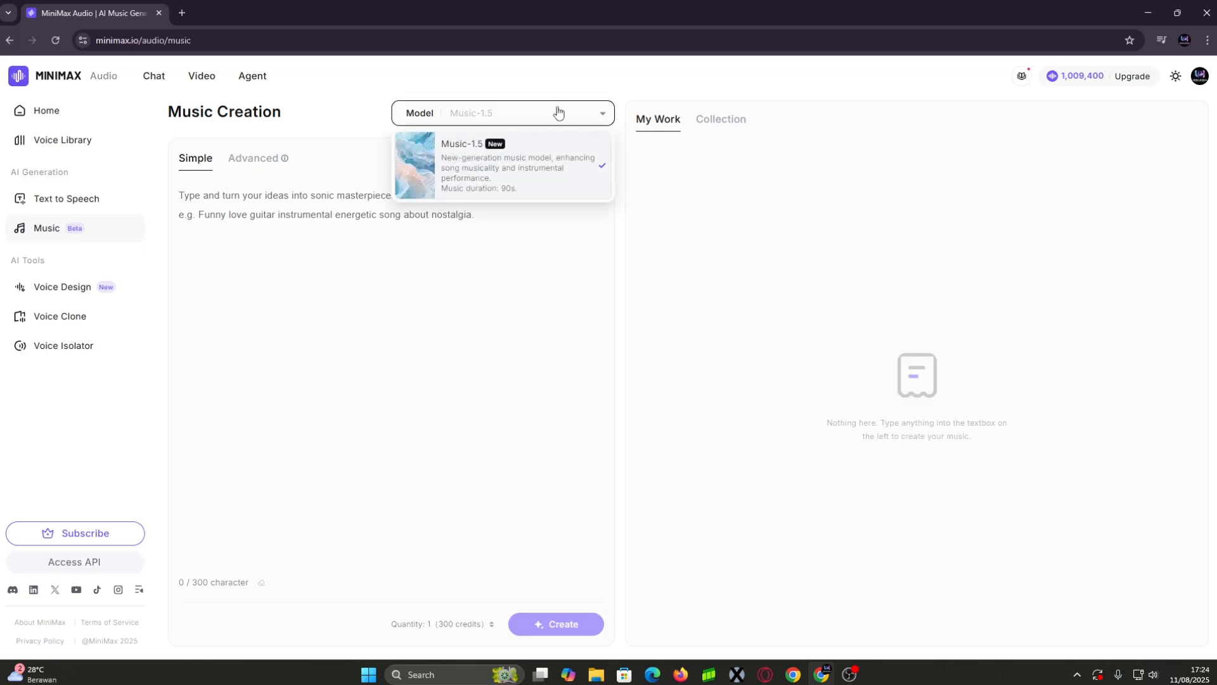
left_click(540, 189)
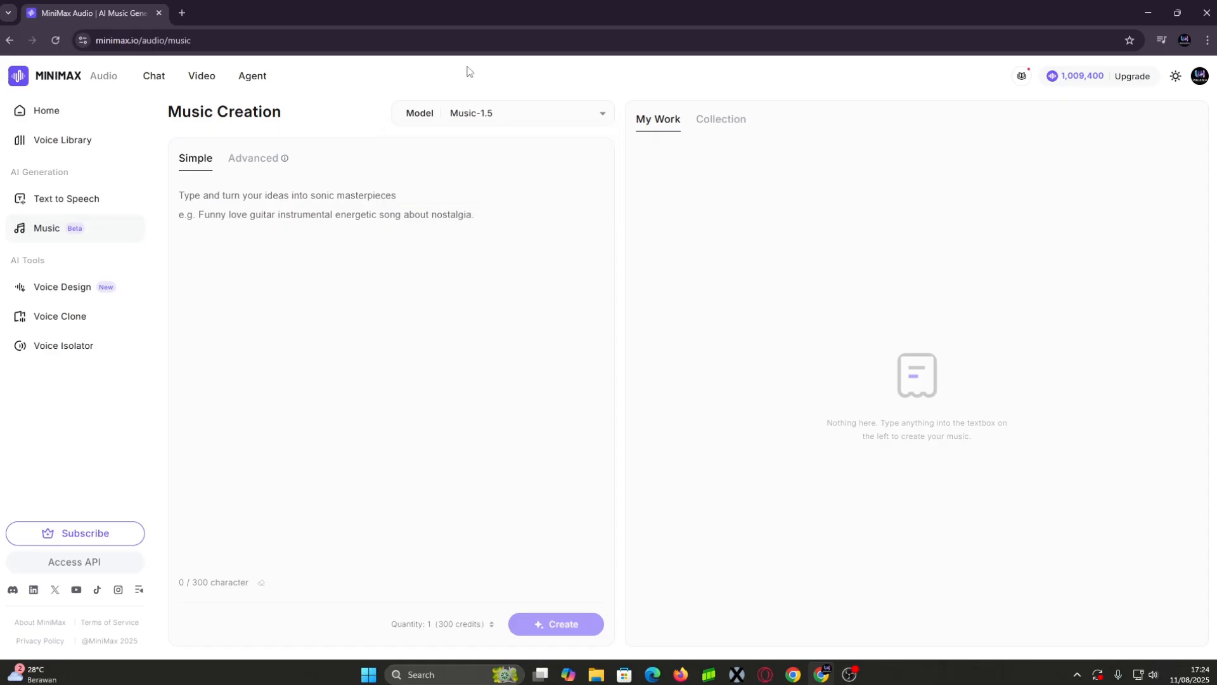
left_click(402, 289)
left_click(251, 159)
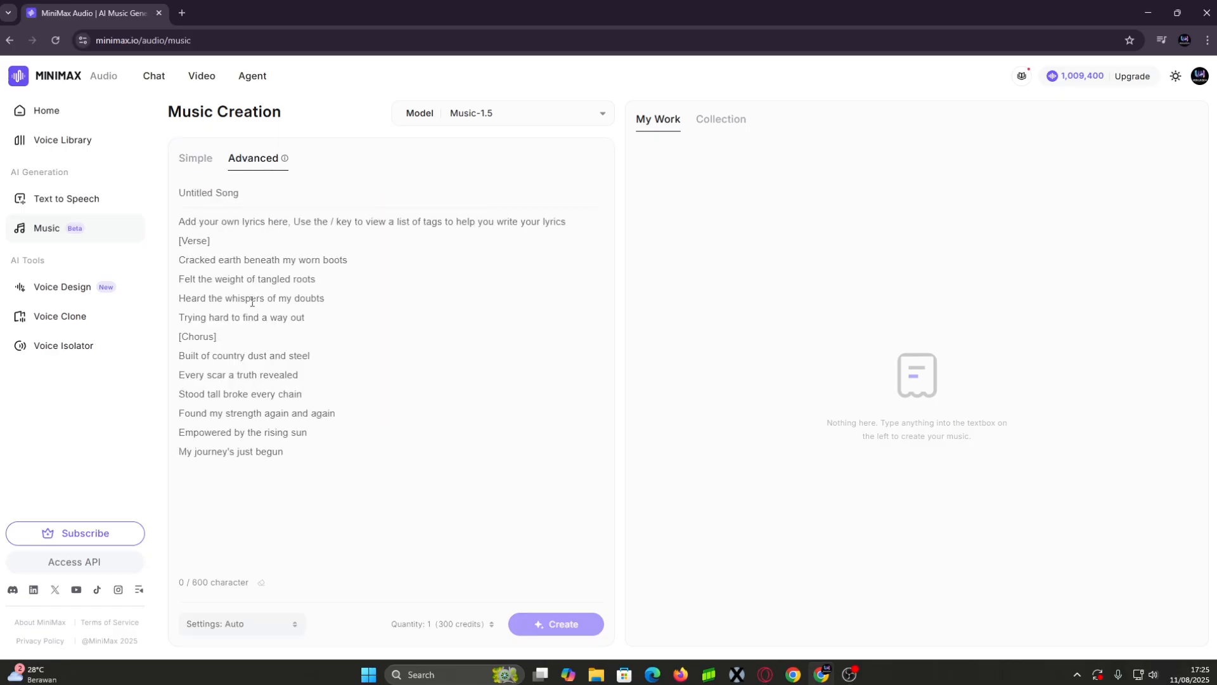
Enter the two-stanza lyrics "Merah berkibar / Putih bersinar / Langkah bersama / Hati membara // Satu nusa / Satu bangsa / Bersatu kita / Selamanya merdeka" and title the song "Berkibar".
left_click(307, 296)
type("Merah berkibar Putih bersinar Langkah bersama Hati membara  Satu nusa Satu bangsa Bersatu kita Selamanya merdeka")
left_click(223, 193)
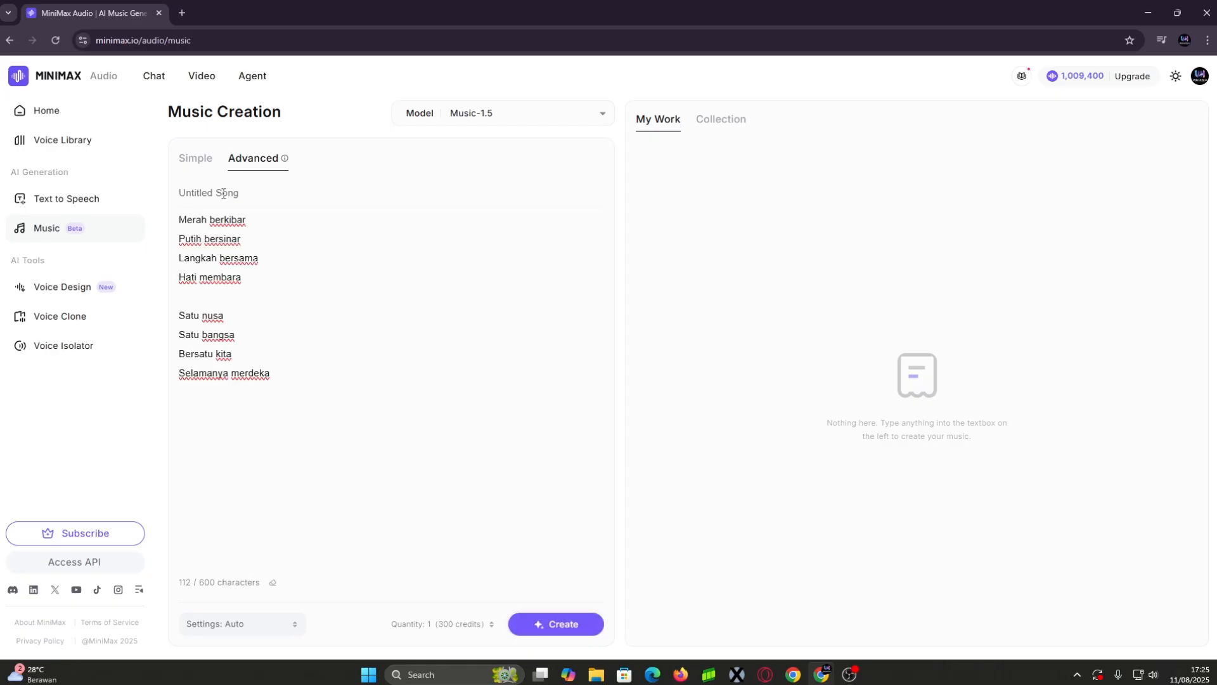
type("Berkibar")
Set the song's style to Electronic, its mood to Warm, and its scenario to City nightlife, and confirm the settings.
left_click(275, 626)
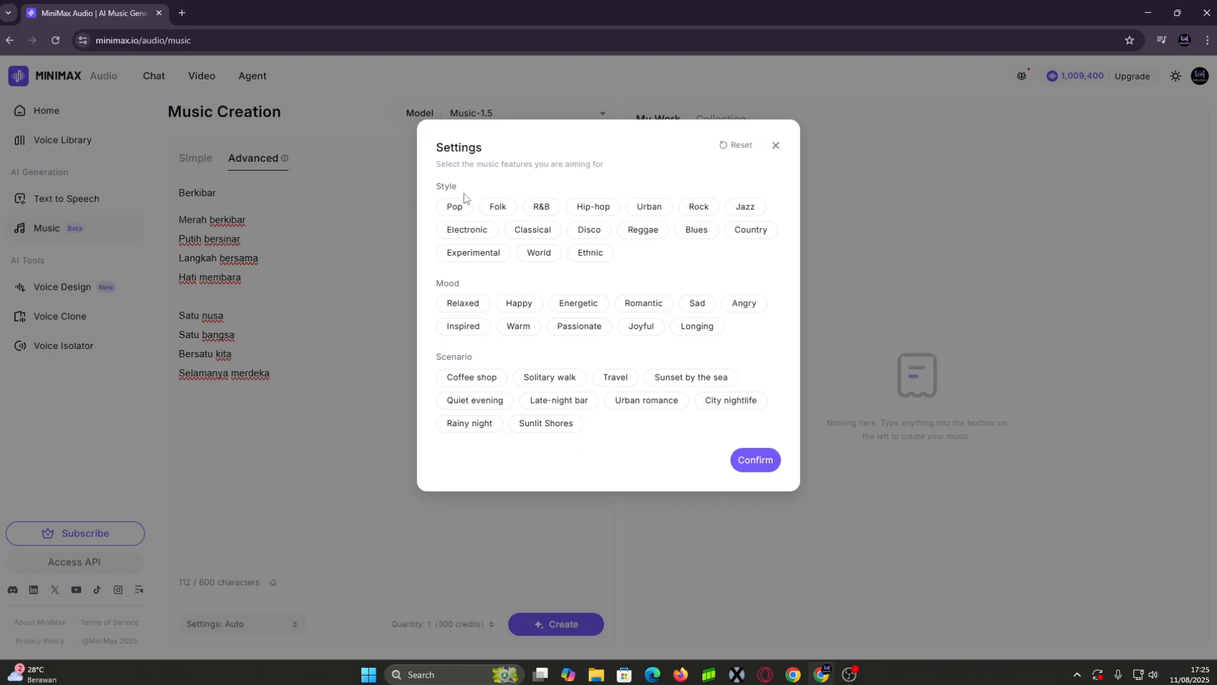
left_click(468, 230)
left_click(518, 327)
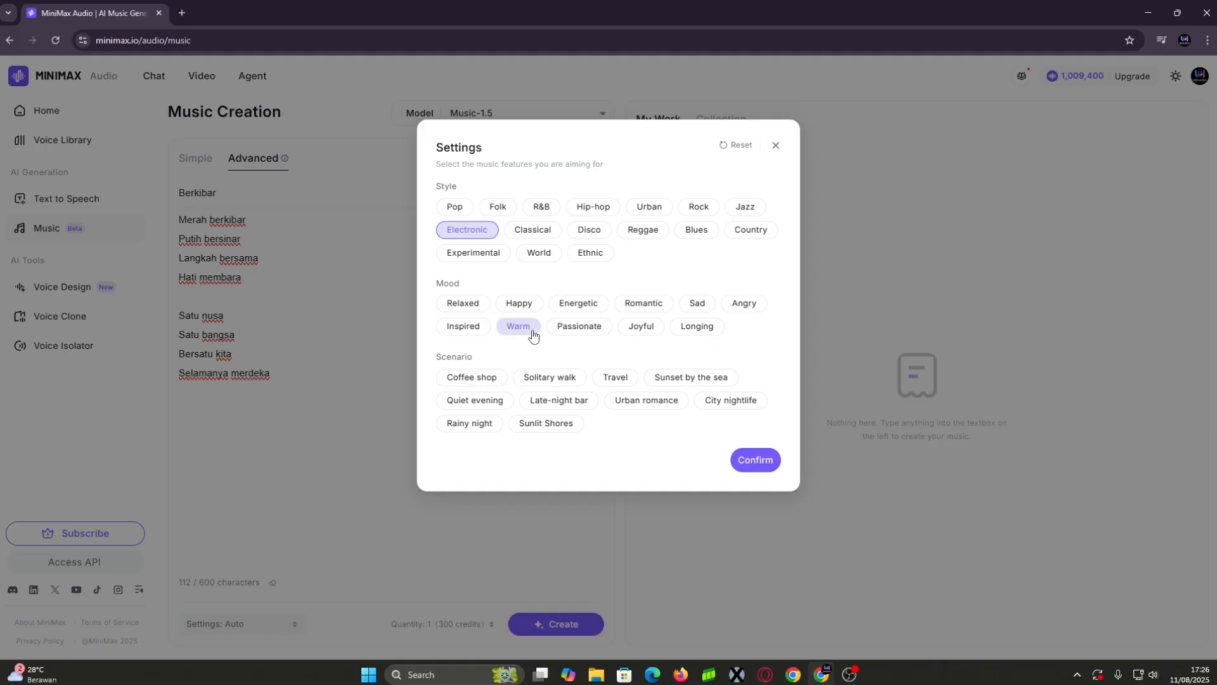
left_click(729, 401)
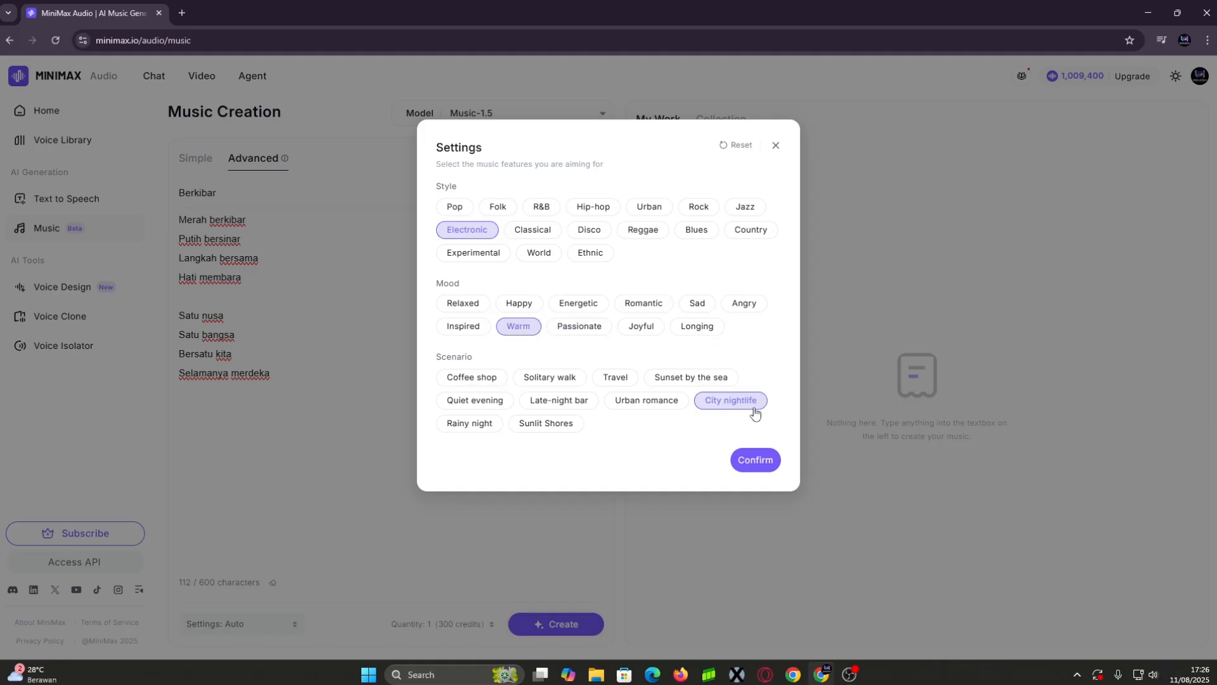
left_click(748, 466)
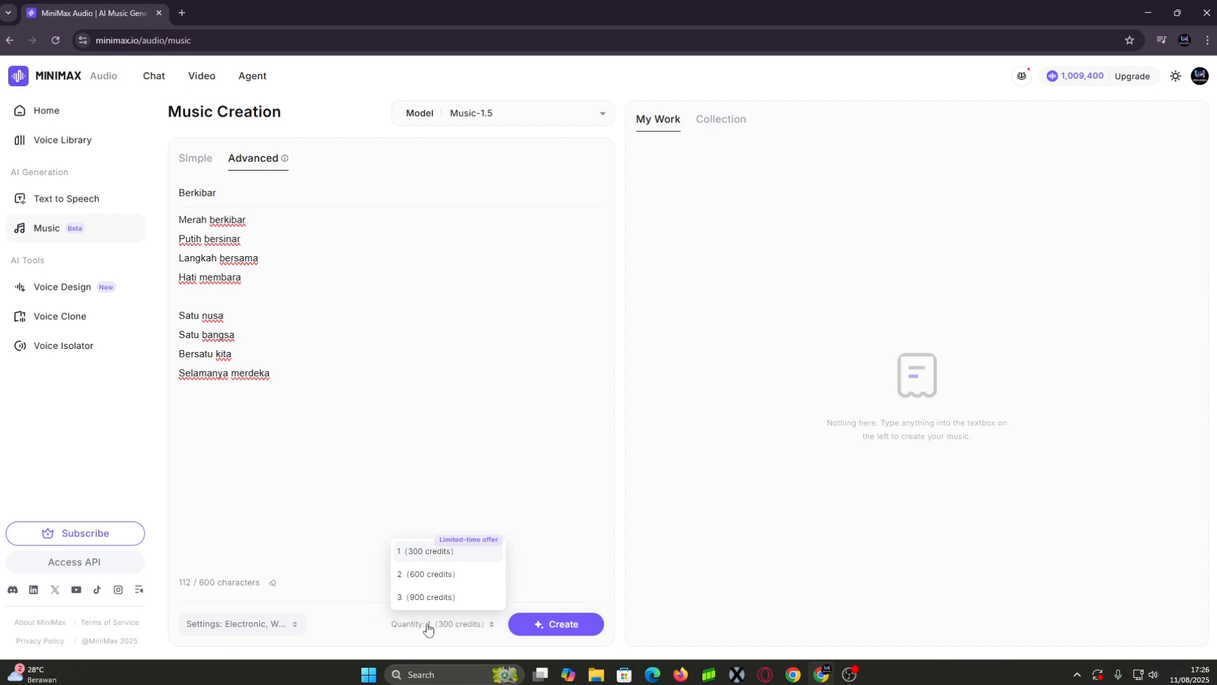
Create one version of the song "Berkibar" and play the generated track.
left_click(568, 625)
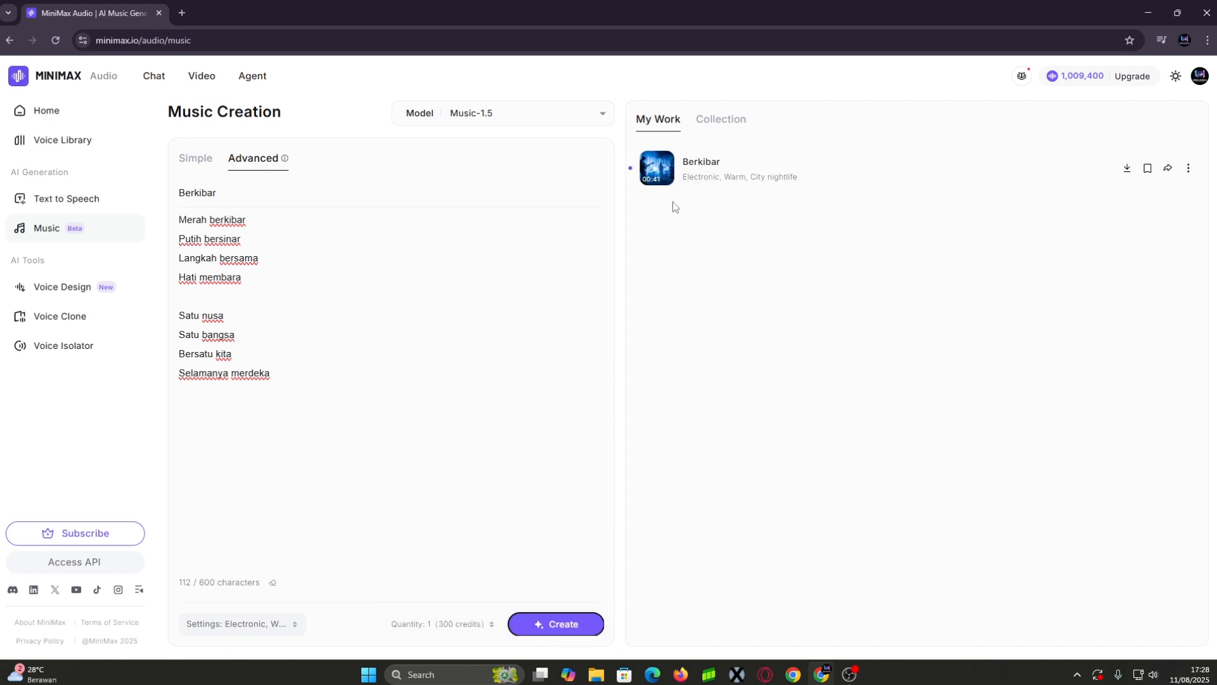
left_click(658, 169)
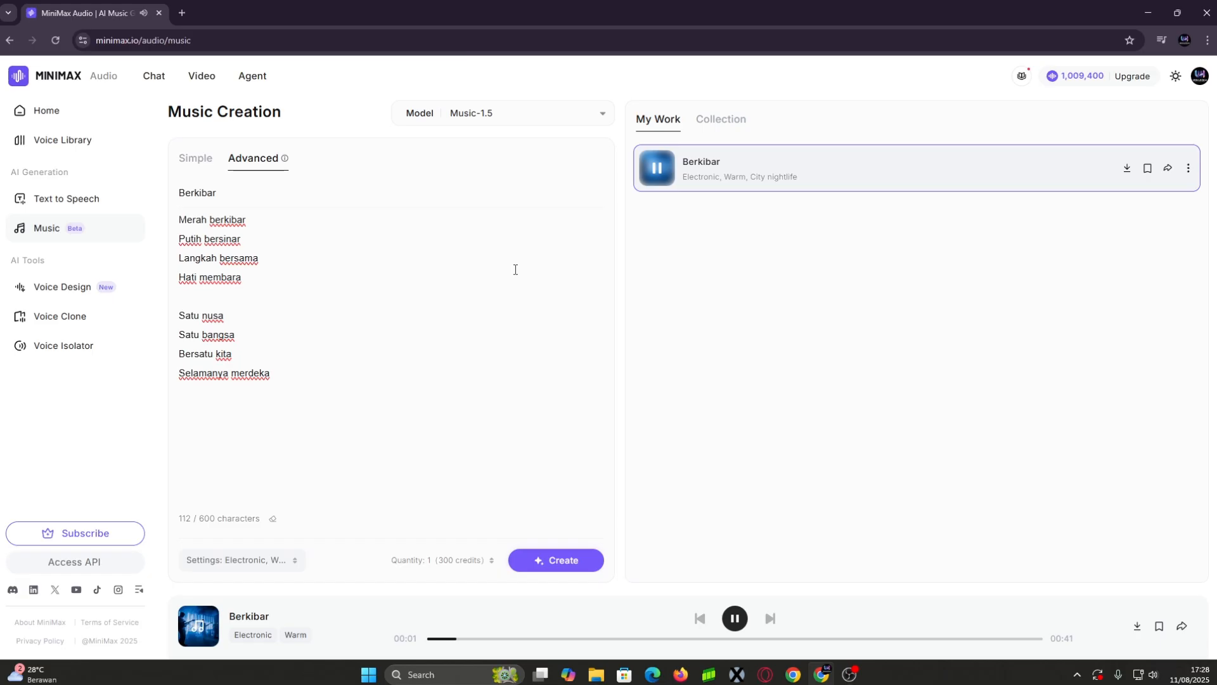